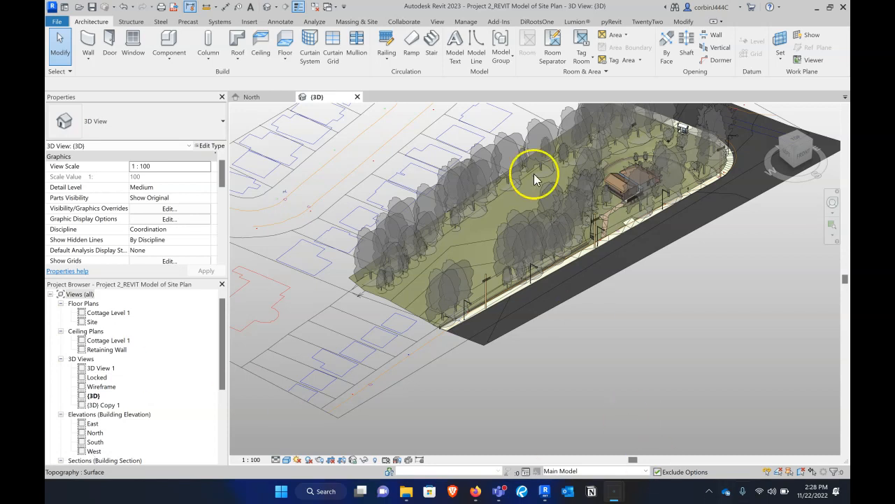
- Switch to the open Project1 window showing its empty Level 1 floor plan
left_click(249, 22)
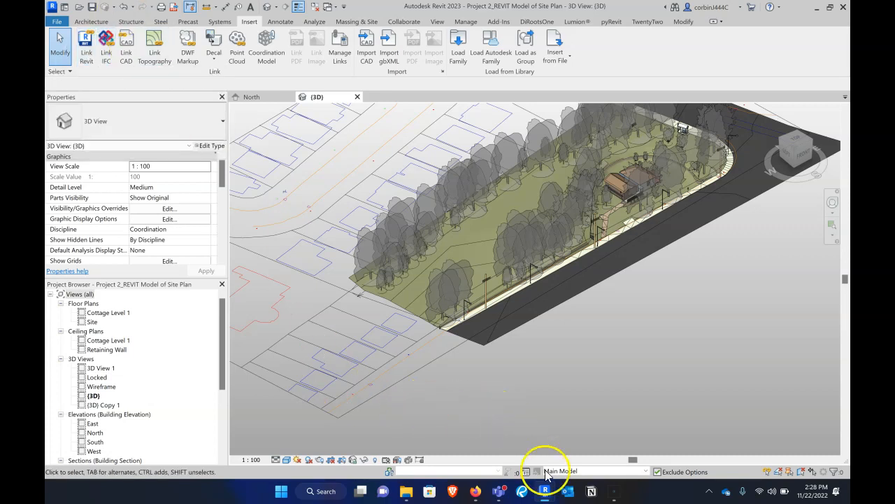
mouse_move(549, 495)
left_click(498, 445)
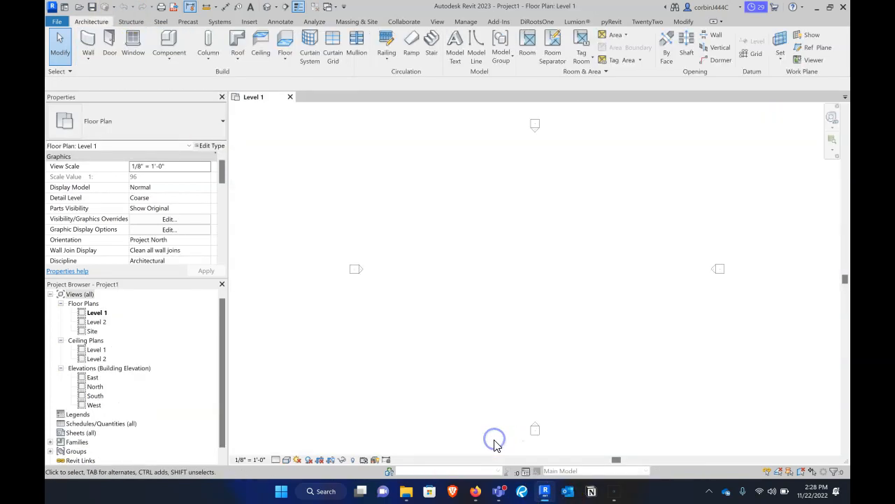
left_click_drag(623, 7, 570, 2)
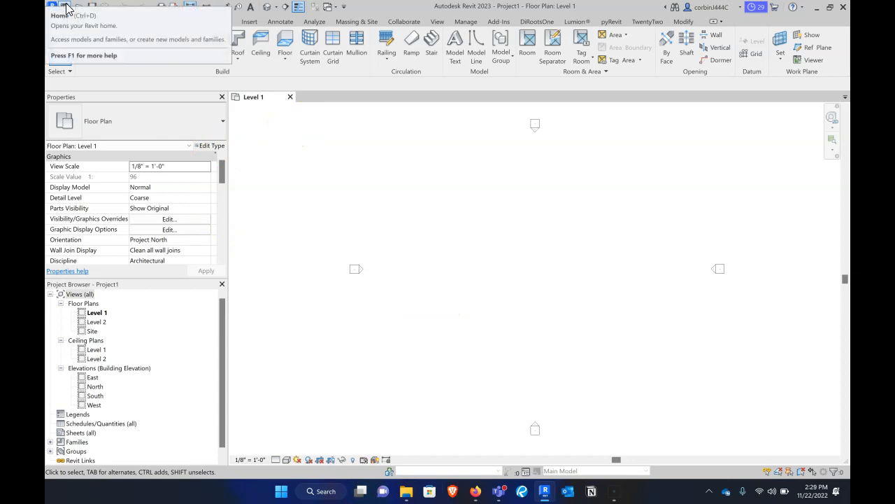
- Link the Revit file Project 2_REVIT Model of Site Plan.rvt from the Tutorial folder, positioned Auto - Internal Origin to Internal Origin
left_click(250, 21)
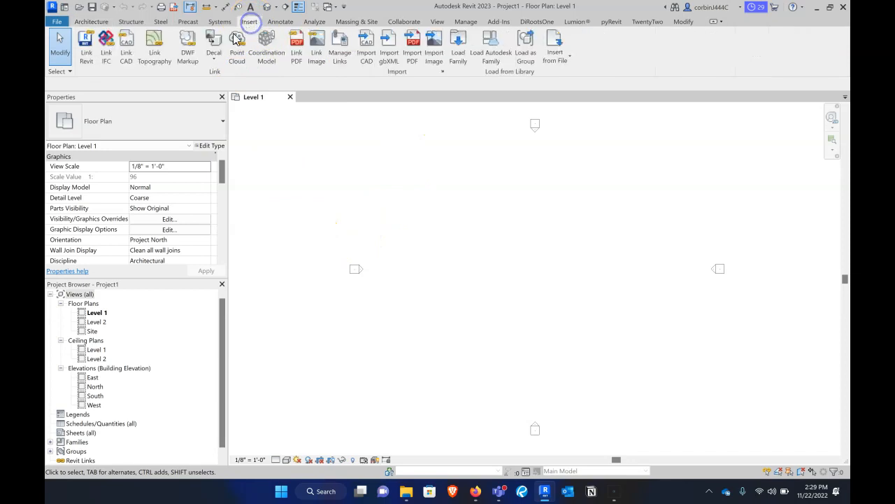
left_click(89, 54)
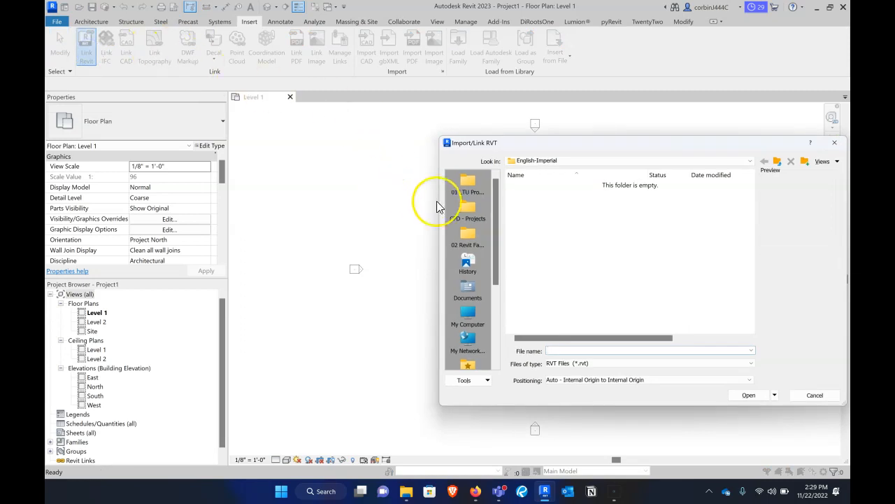
left_click(471, 183)
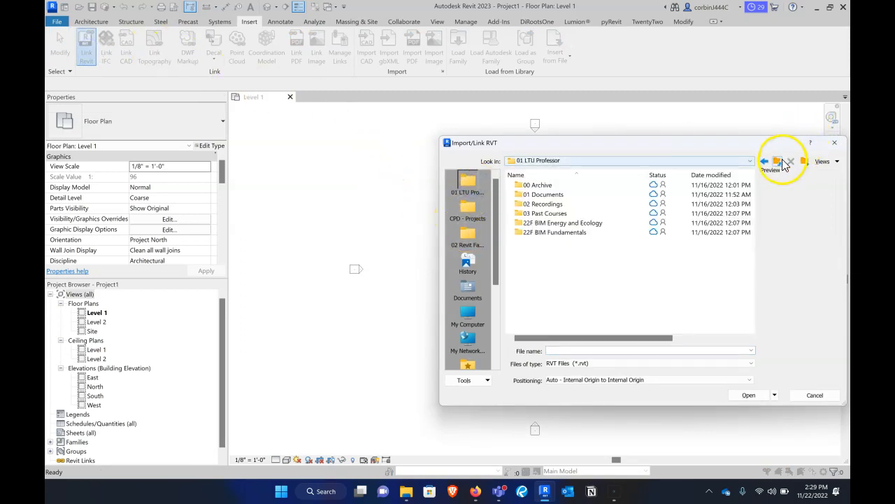
left_click(777, 161)
double_click(538, 185)
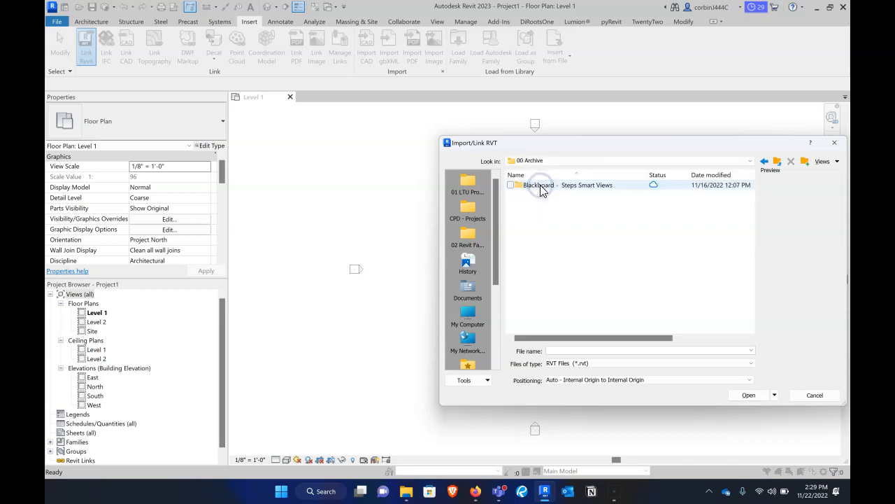
left_click(777, 161)
double_click(561, 196)
double_click(539, 203)
double_click(534, 223)
left_click(565, 185)
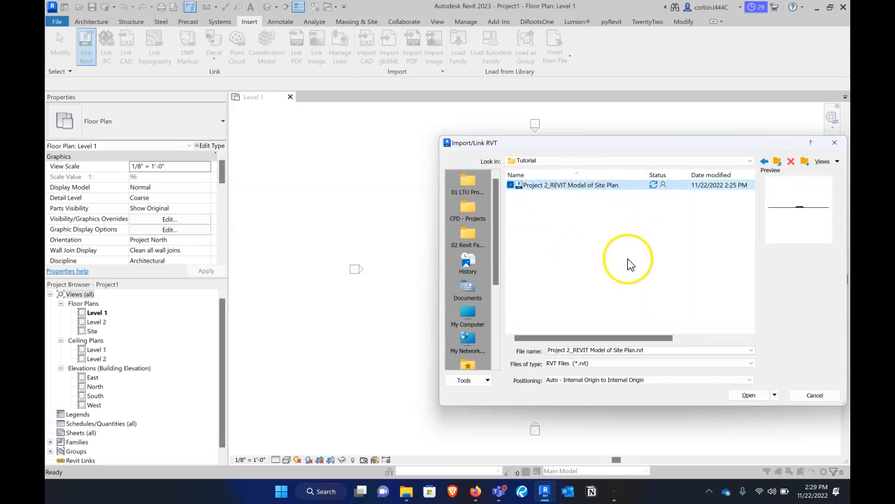
left_click(749, 396)
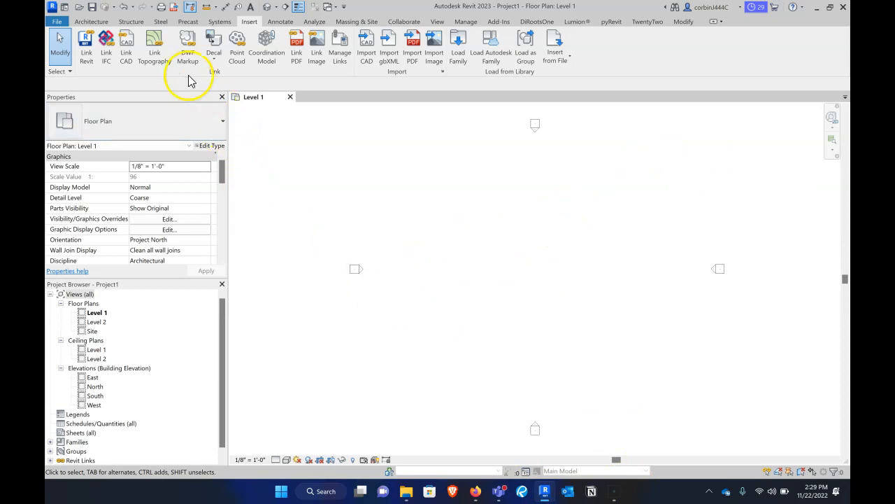
- Open the default 3D view and check the linked site's height against the project's levels from the Right side
left_click(267, 7)
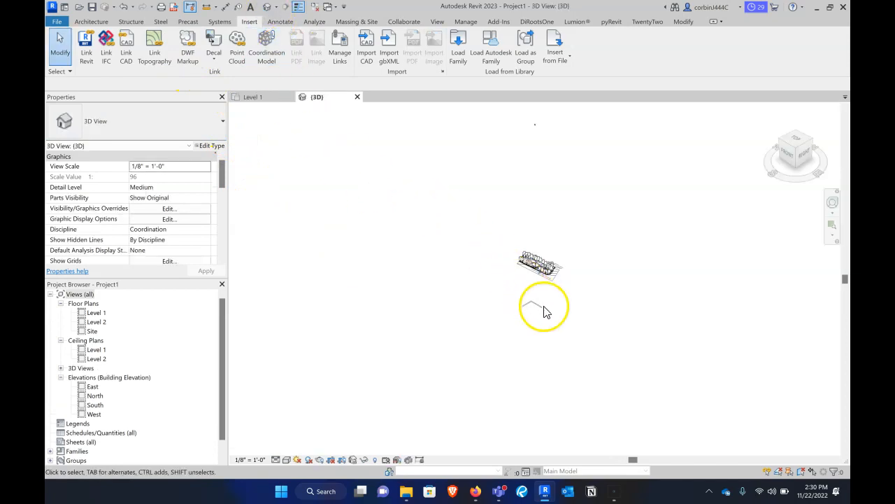
left_click(806, 160)
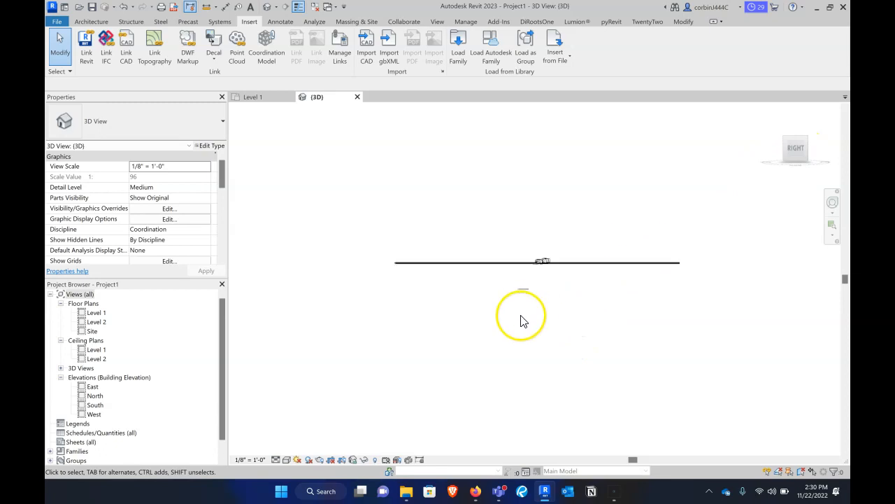
scroll(533, 284, "up", 5)
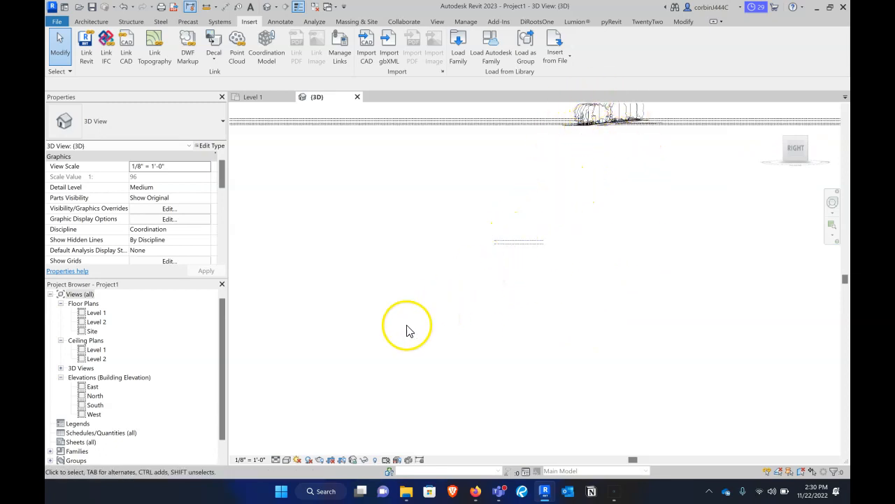
- Open the East elevation, select the linked site model and examine its levels against the project's own levels
double_click(92, 387)
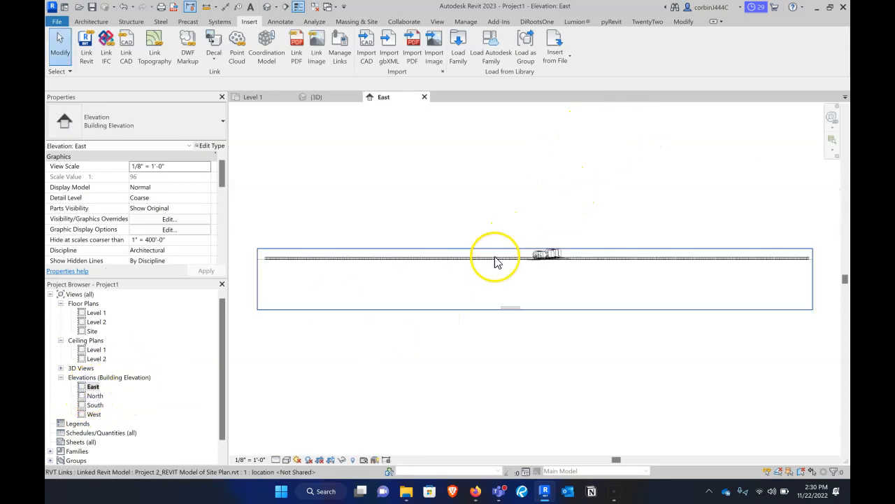
scroll(550, 294, "up", 1)
left_click(537, 219)
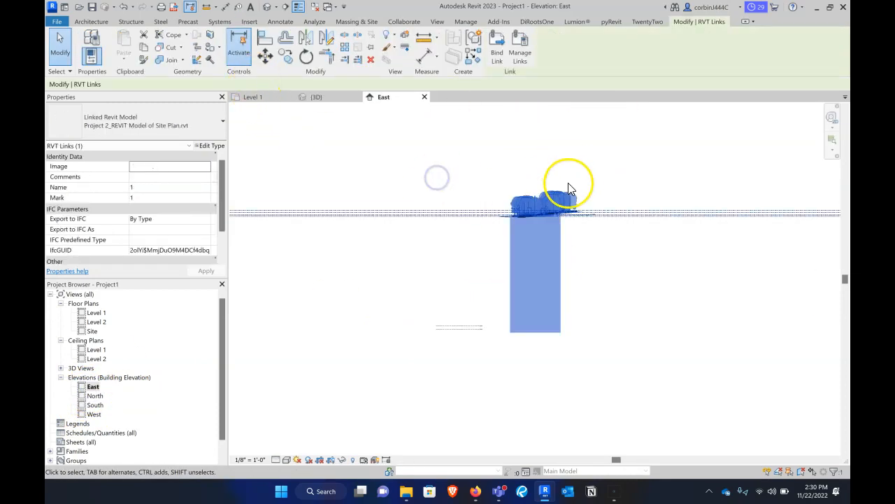
scroll(563, 186, "up", 3)
scroll(494, 245, "up", 2)
scroll(395, 220, "down", 6)
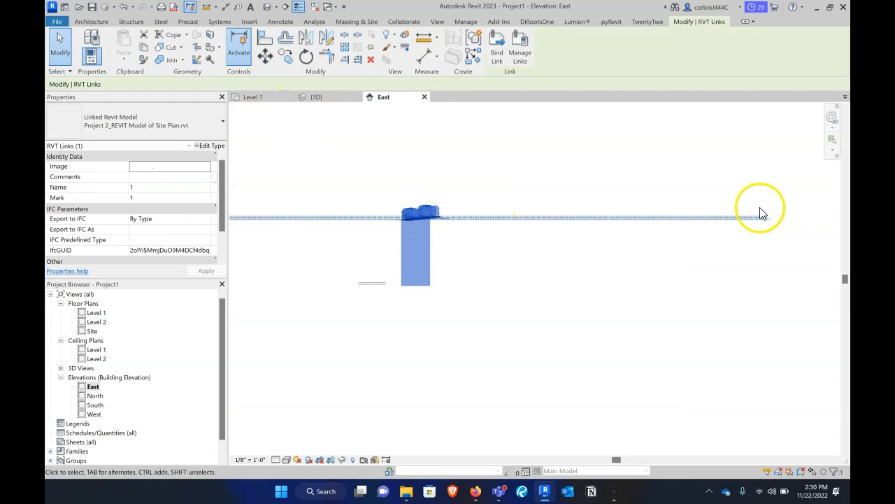
scroll(771, 214, "up", 2)
scroll(769, 227, "up", 6)
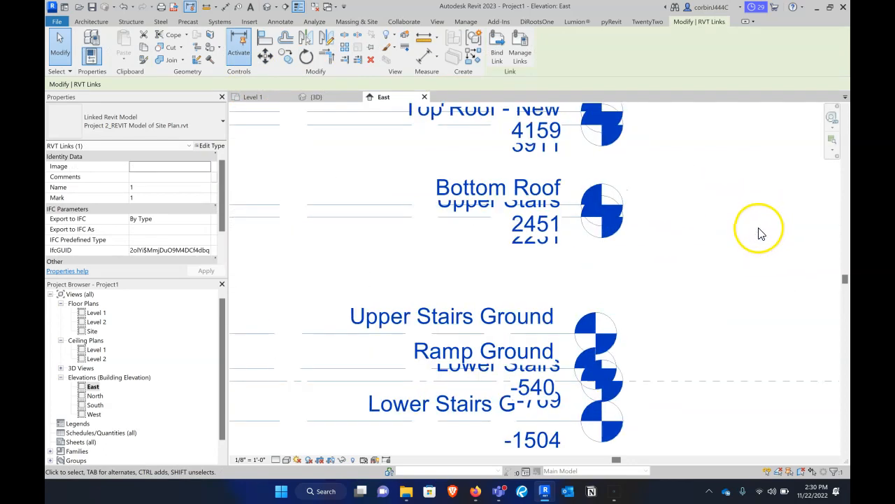
scroll(761, 230, "down", 4)
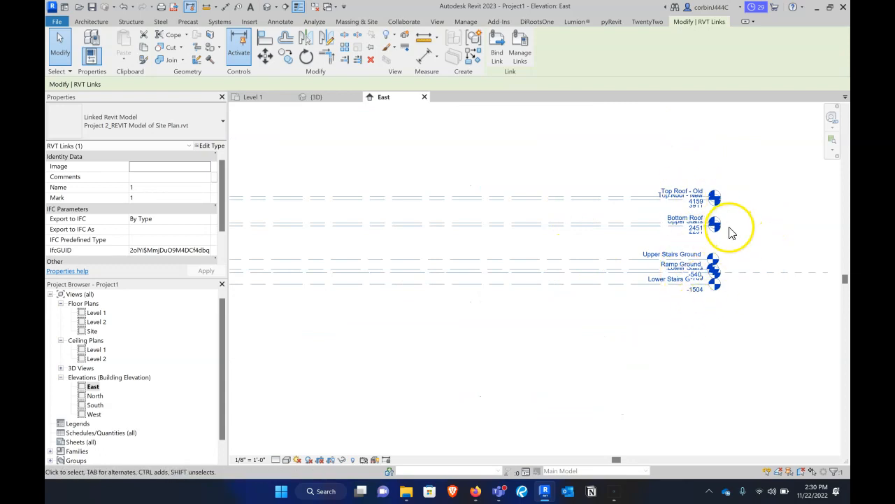
scroll(745, 231, "down", 5)
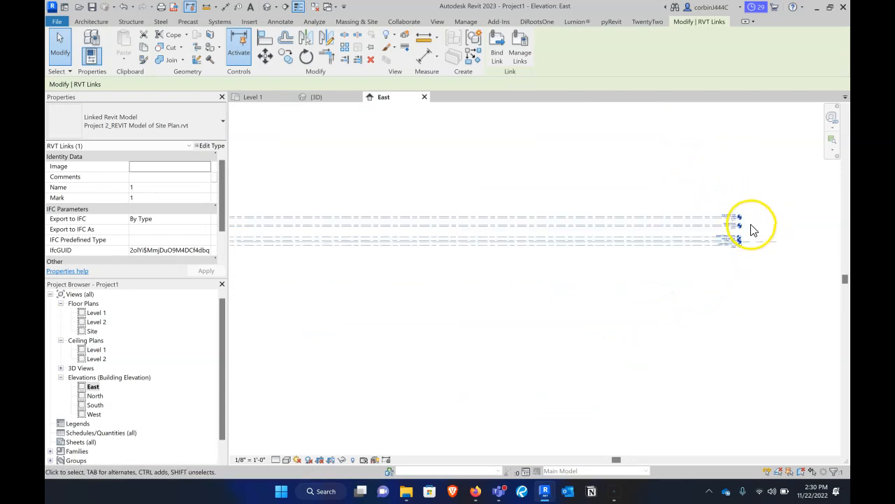
scroll(436, 252, "up", 3)
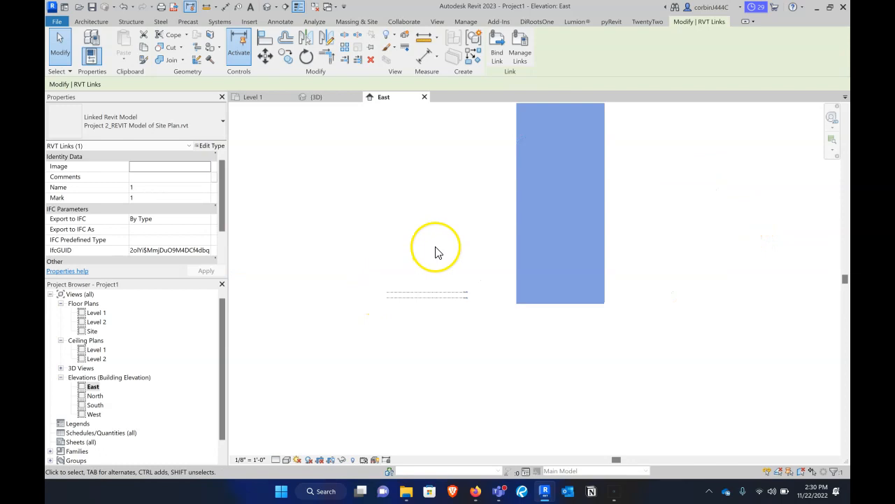
- Move the linked site model in the East elevation from its ground line down onto the project's level lines
left_click(267, 59)
left_click(528, 149)
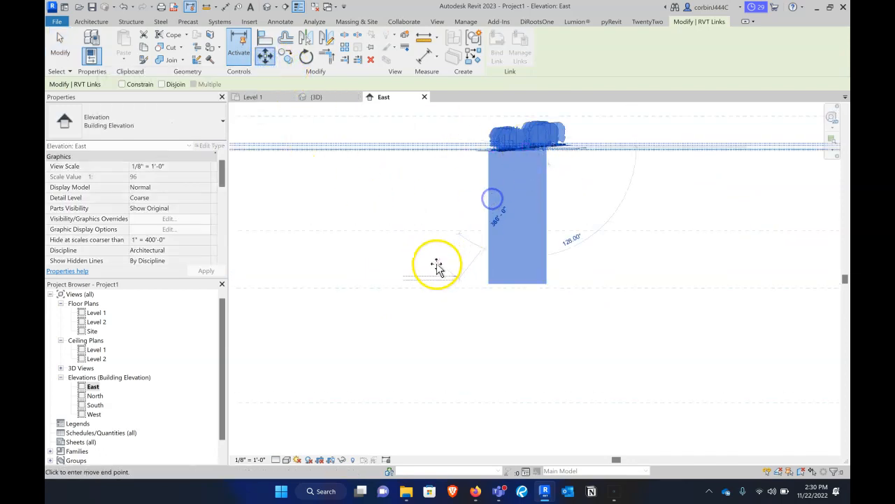
left_click(430, 281)
scroll(430, 281, "up", 2)
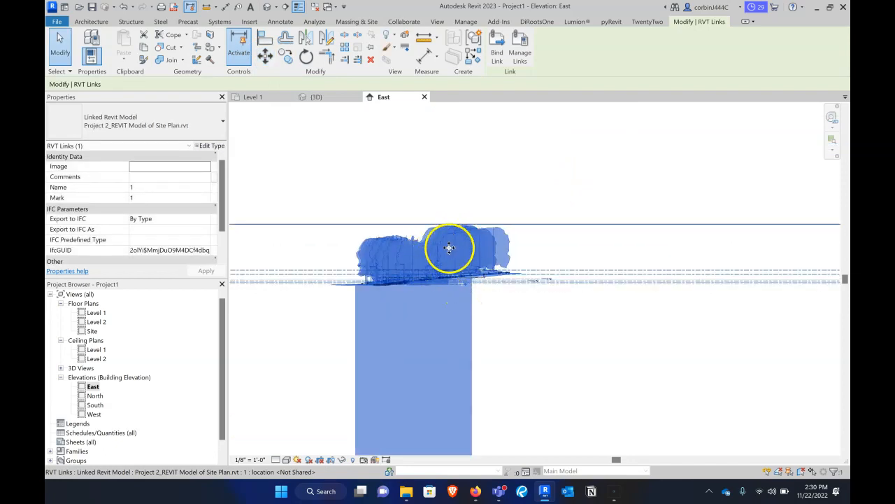
scroll(448, 241, "down", 2)
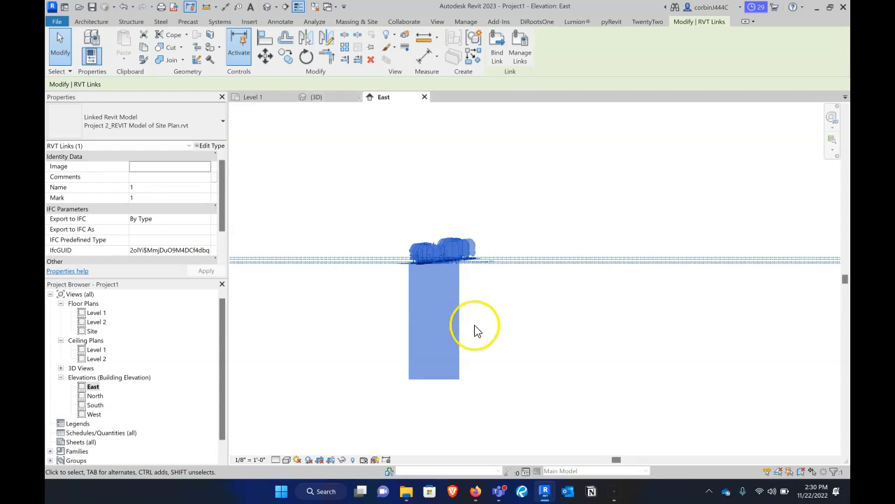
- Open the Level 1 floor plan and reveal hidden elements to inspect the base and survey points around the linked site
left_click(326, 96)
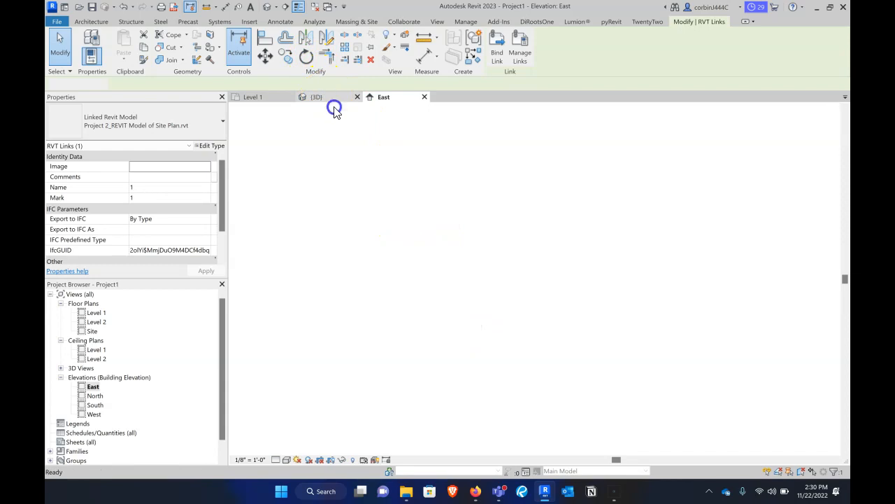
left_click(277, 96)
scroll(623, 207, "down", 4)
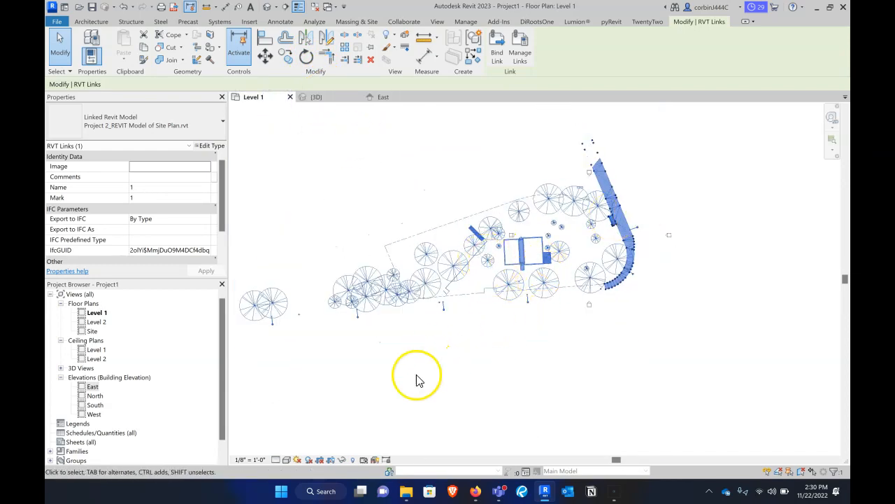
left_click(353, 460)
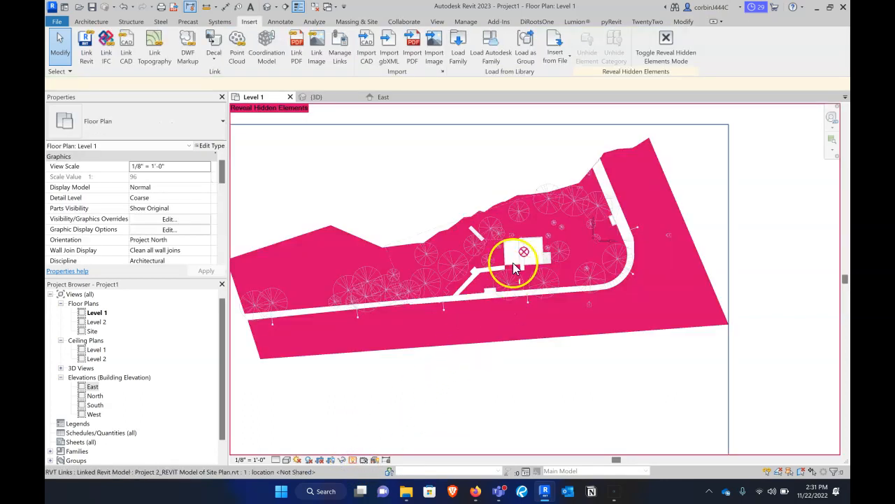
scroll(515, 268, "down", 3)
scroll(538, 343, "up", 2)
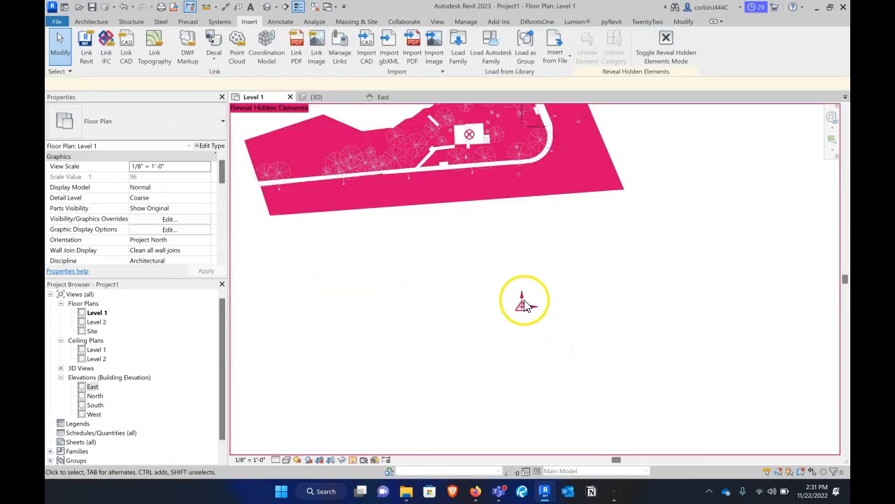
- Move the linked site model in plan far to the east, clear of the project's own base point
scroll(528, 304, "down", 2)
left_click_drag(454, 217, 719, 211)
scroll(540, 195, "up", 3)
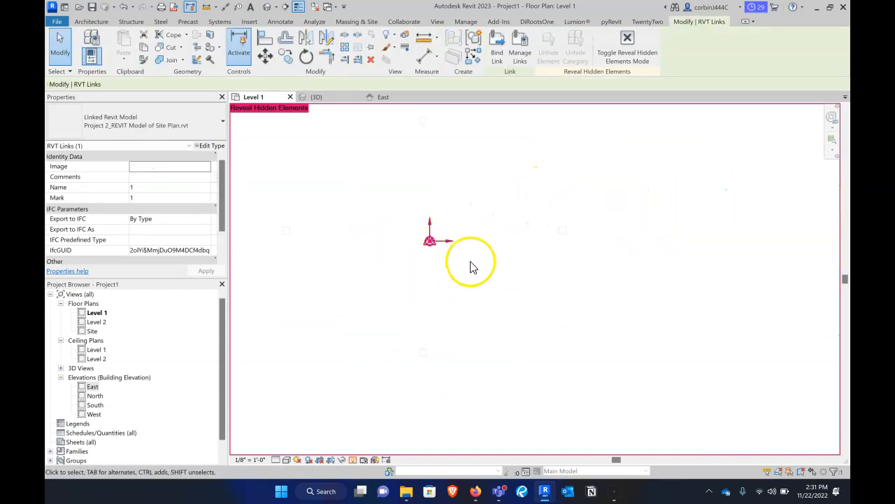
scroll(426, 250, "up", 1)
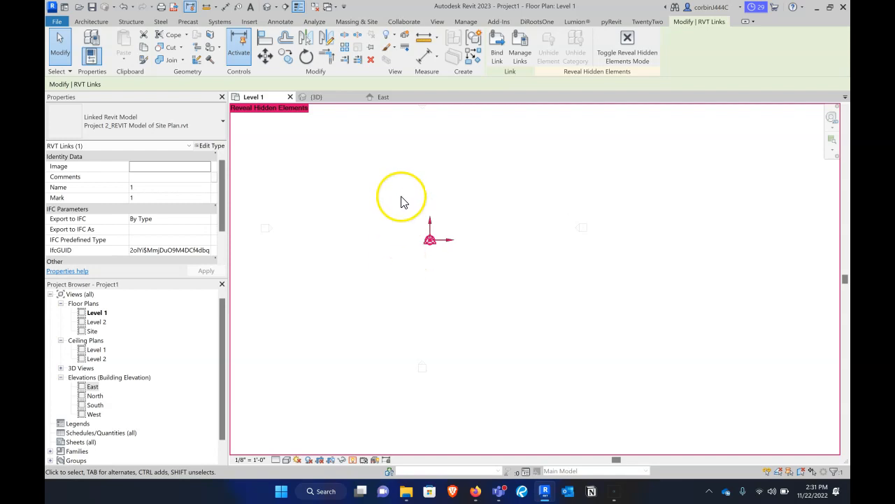
scroll(401, 200, "down", 4)
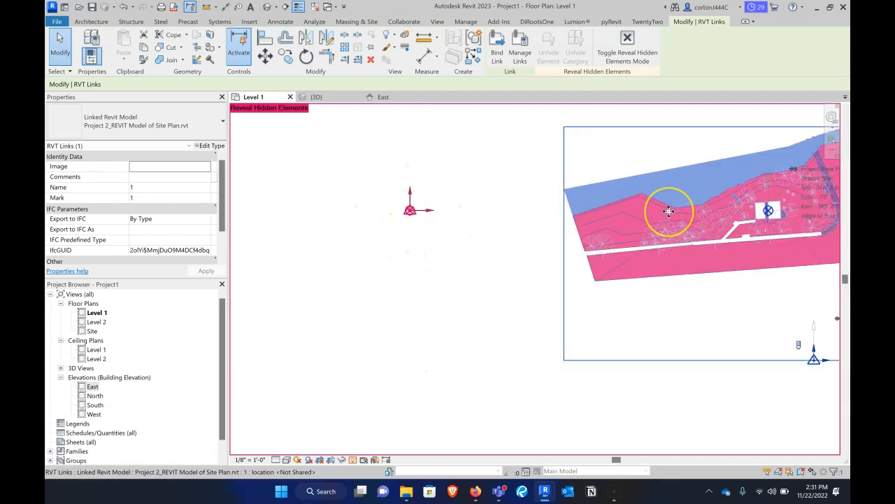
- Move the linked site model back west so it covers the project's base point, just west of the linked building
left_click(700, 210)
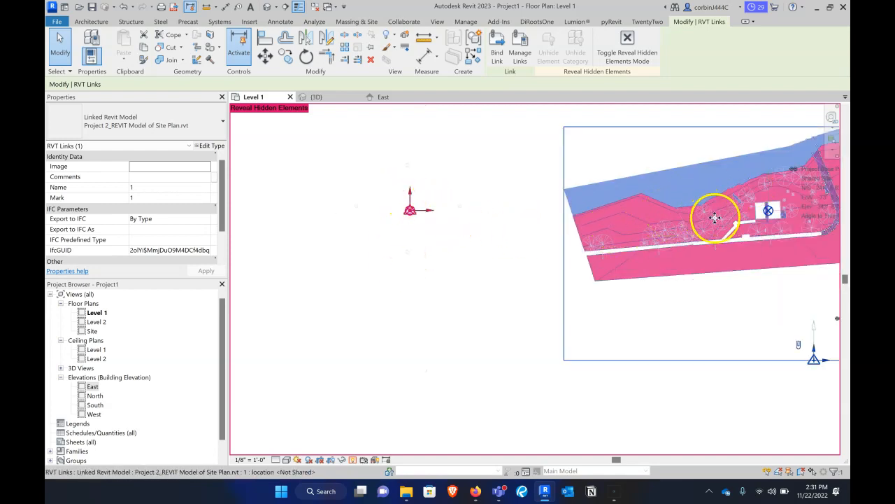
scroll(715, 220, "up", 2)
mouse_move(710, 217)
left_mouse_down()
mouse_move(314, 217)
mouse_move(314, 208)
left_mouse_up()
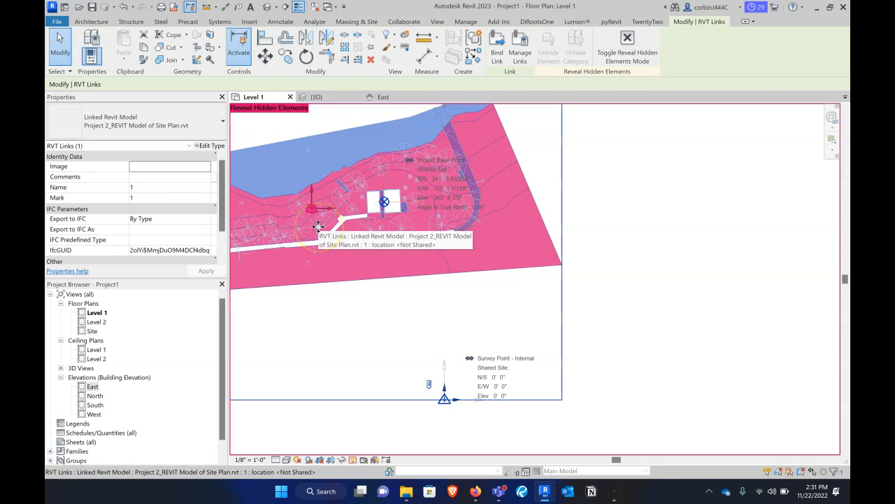
- Inspect the repositioned site link in the default 3D view from several angles and clear the selection
left_click(311, 96)
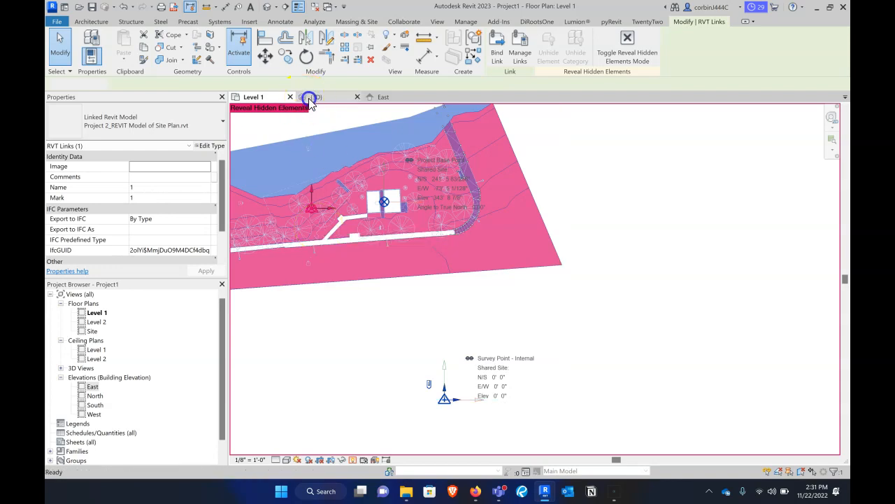
middle_click_drag(424, 262, 576, 340, "shift")
scroll(473, 264, "up", 5)
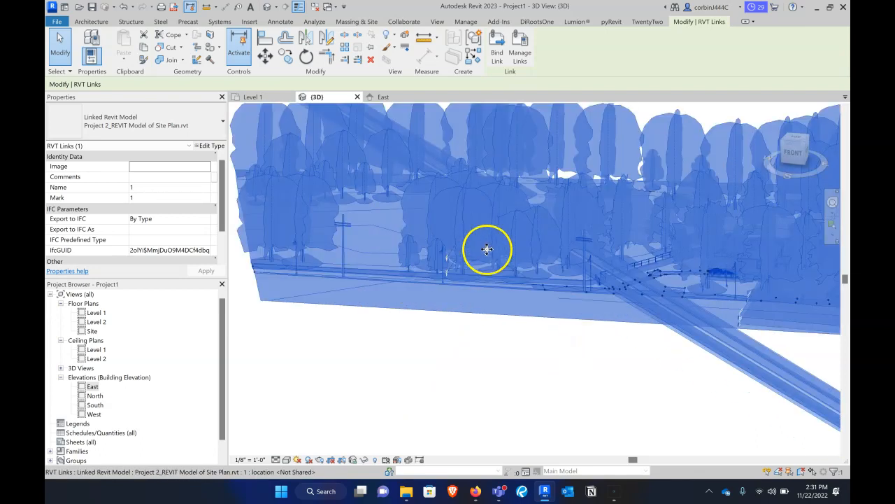
scroll(469, 303, "down", 3)
middle_click_drag(467, 302, 510, 200, "shift")
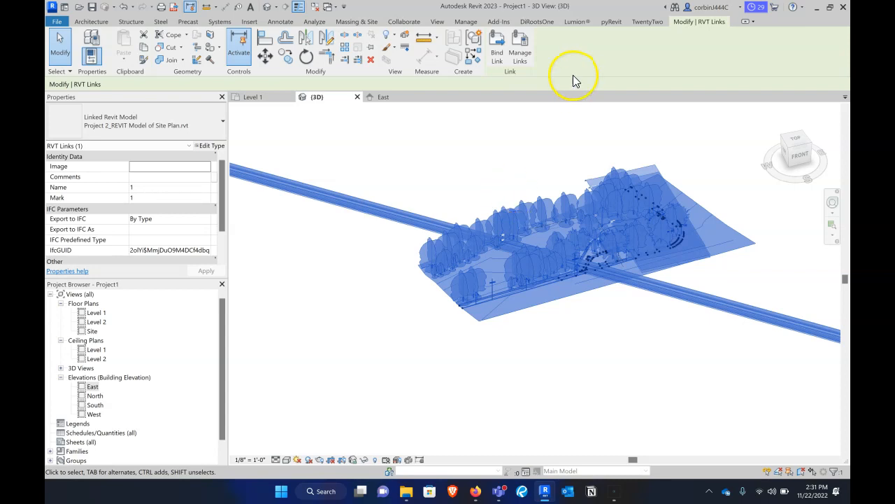
left_click(569, 360)
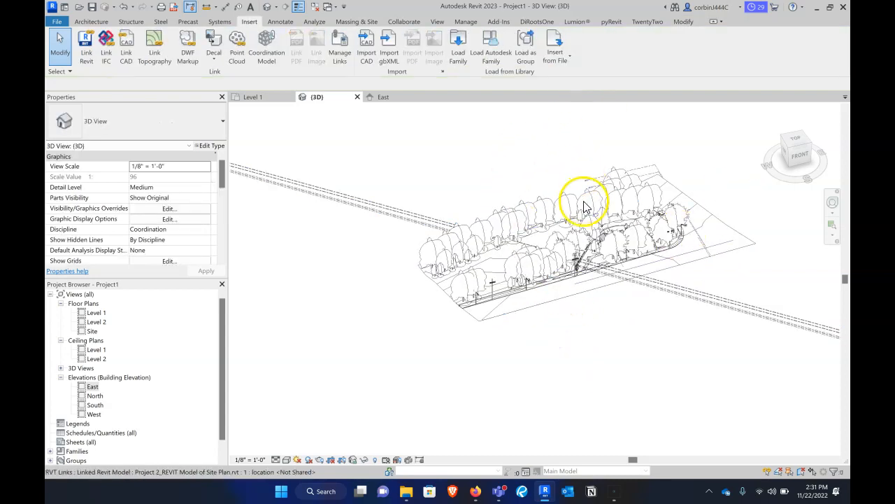
- Return to the Level 1 floor plan and turn off the display of hidden elements
scroll(586, 208, "down", 3)
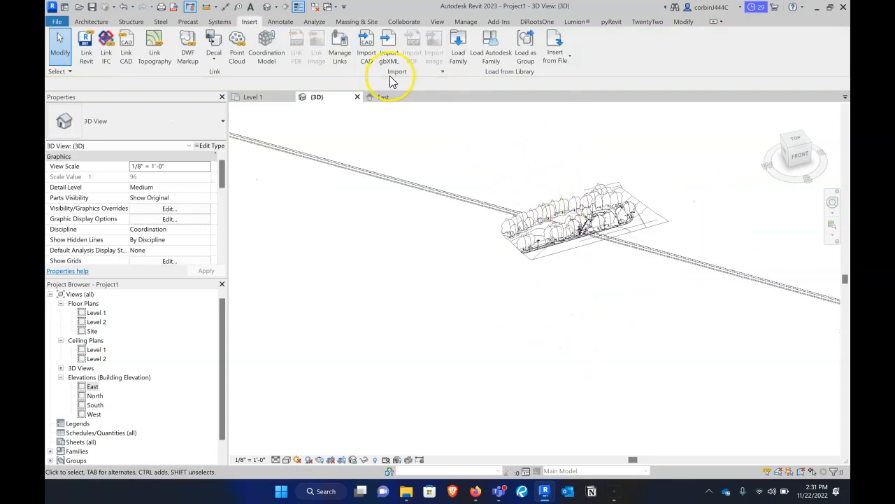
left_click(266, 100)
left_click(718, 240)
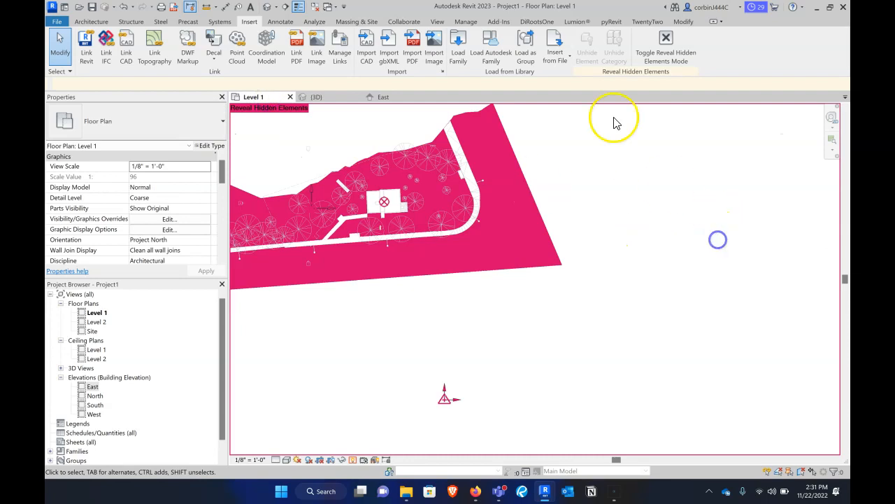
left_click(664, 55)
- Draw a rectangle of Generic - 8" walls, about 33' by 28' and 20' high, west of the linked building on Level 1
scroll(550, 210, "up", 5)
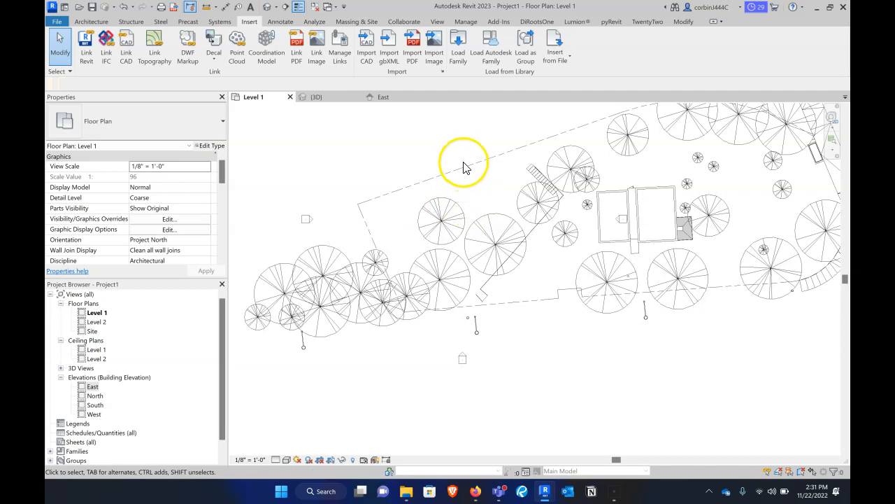
scroll(535, 241, "up", 2)
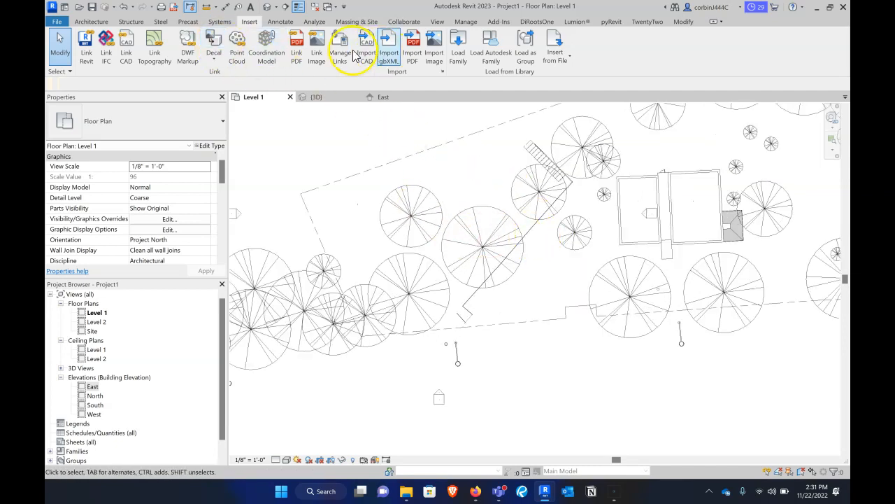
left_click(84, 22)
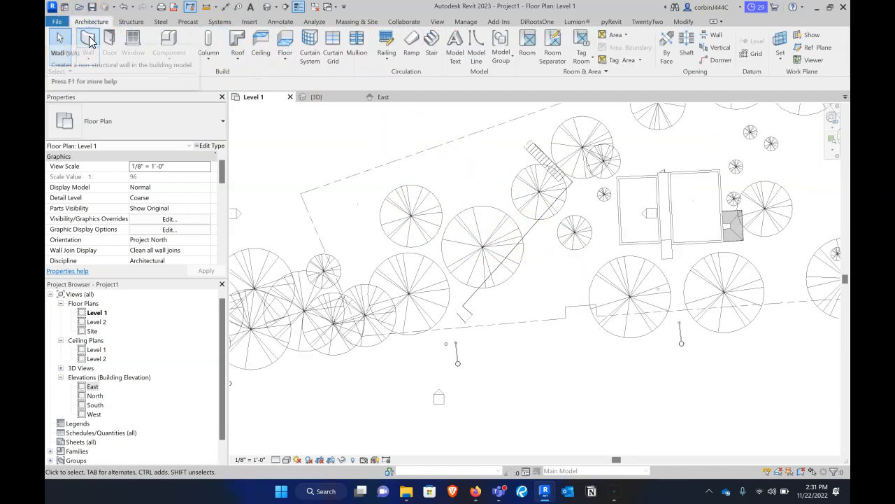
left_click(88, 42)
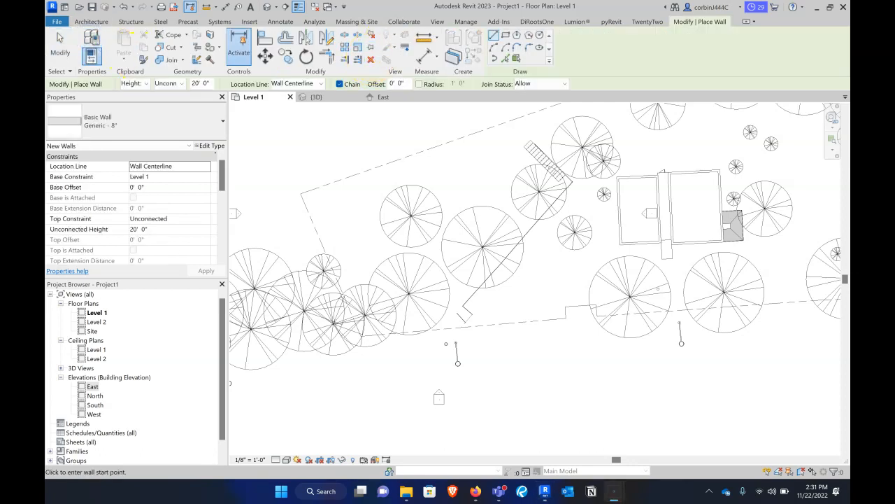
left_click(507, 40)
left_click(447, 195)
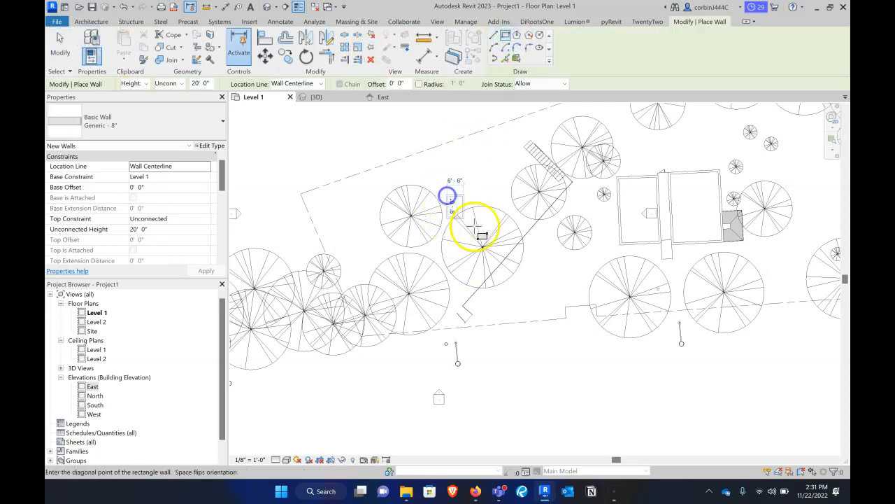
left_click(530, 266)
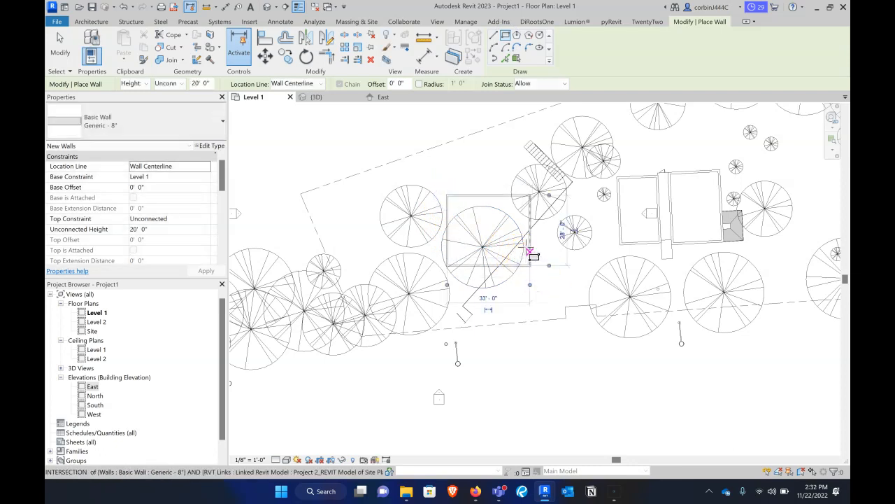
key("Escape")
key("Escape")
- Look for the new wall rectangle within the linked site in the 3D view
left_click(318, 97)
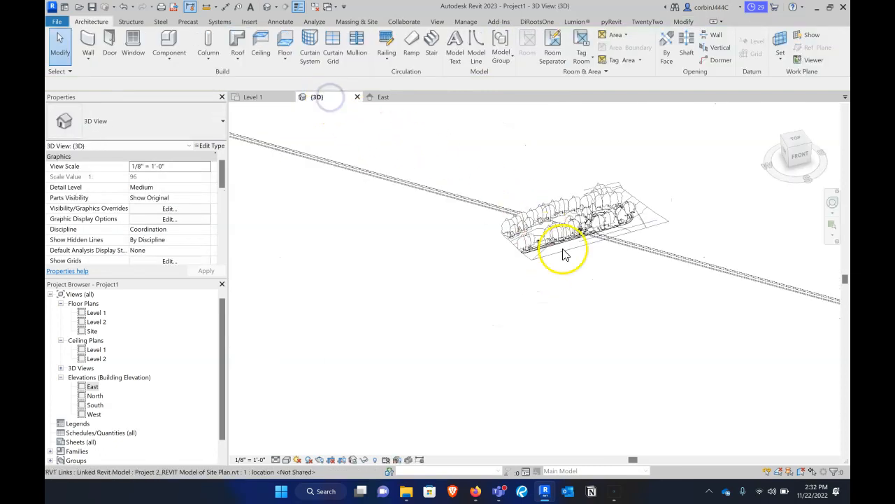
scroll(539, 219, "up", 3)
scroll(490, 181, "up", 3)
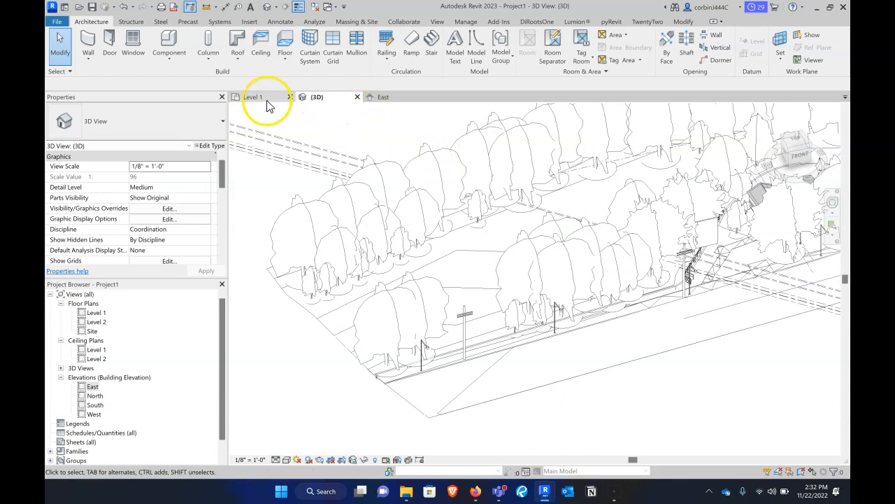
scroll(482, 238, "down", 5)
middle_click_drag(496, 280, 466, 298, "shift")
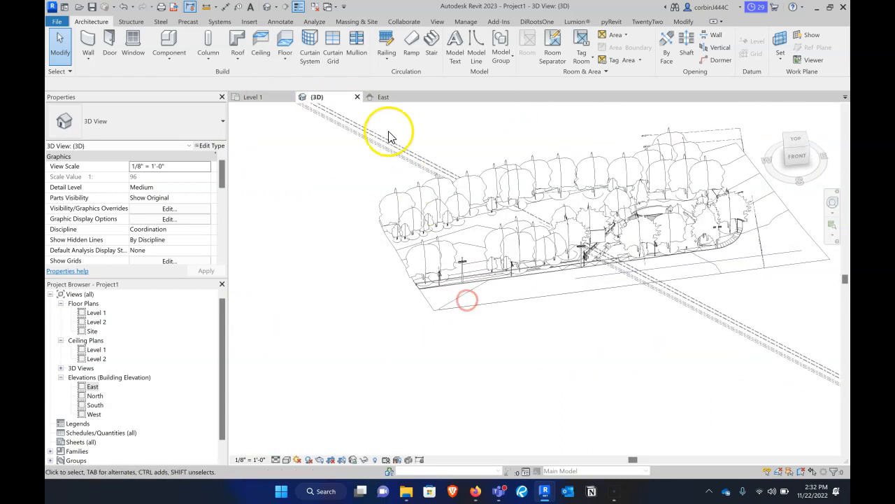
- Highlight the four walls in the Level 1 plan, check their location from above in 3D, and clear the selection back in plan
left_click(274, 97)
left_click(457, 197)
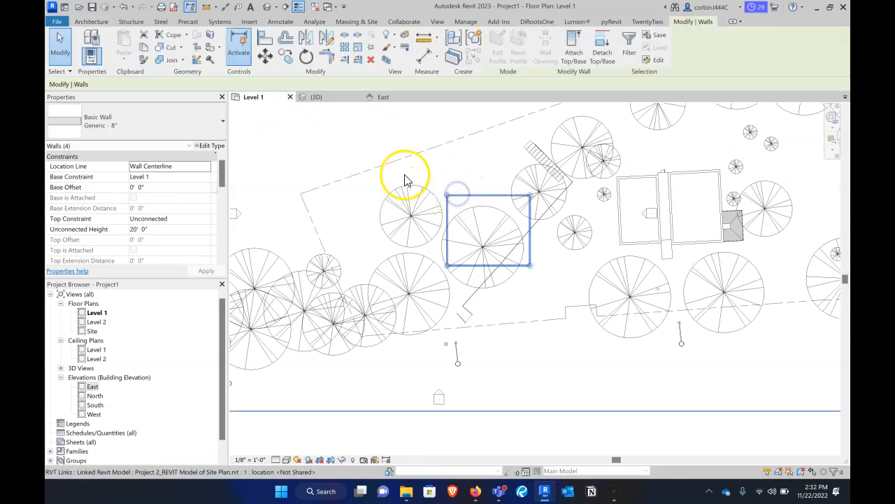
left_click(319, 97)
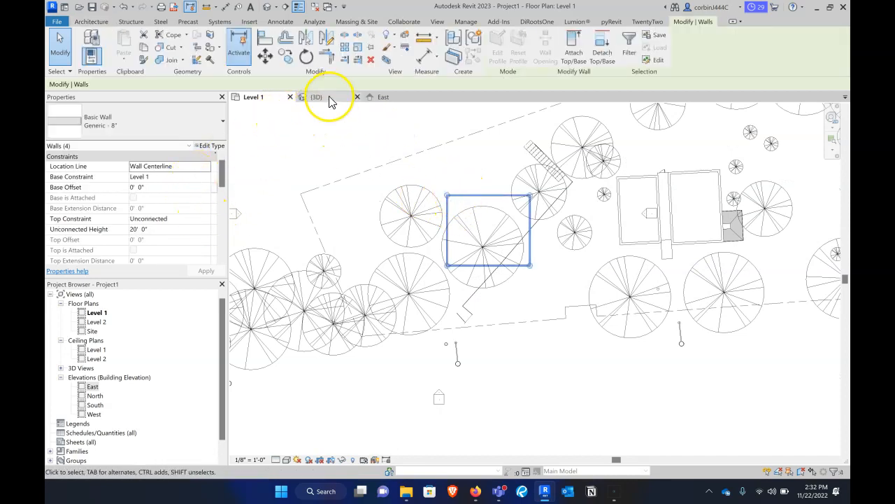
middle_click_drag(564, 256, 452, 440, "shift")
left_click(260, 97)
scroll(473, 289, "down", 3)
scroll(431, 239, "up", 2)
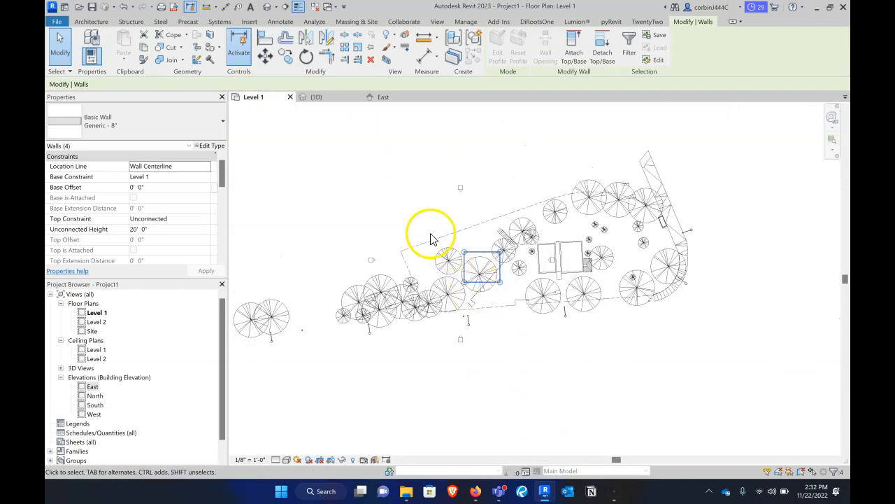
scroll(432, 239, "up", 2)
key("Escape")
- Move the linked site model east in the Level 1 plan so the wall rectangle sits on open ground west of the trees
scroll(548, 226, "down", 3)
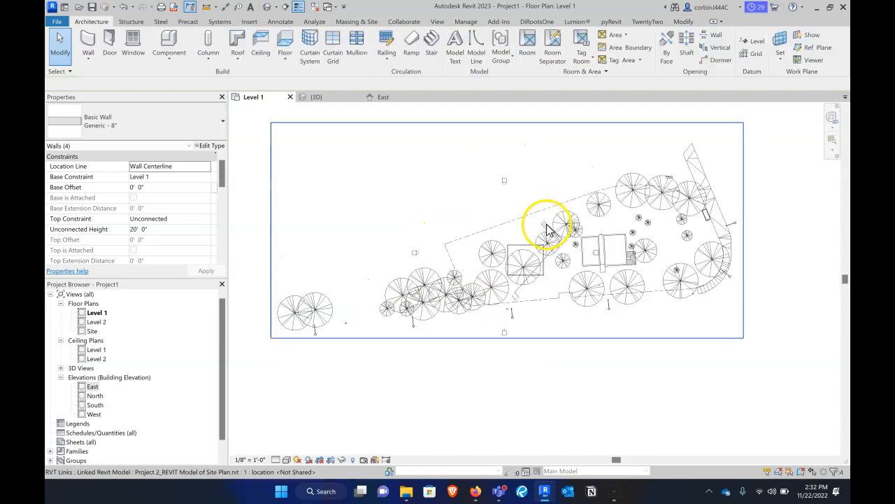
left_click_drag(492, 226, 527, 219)
key("Escape")
scroll(549, 246, "up", 2)
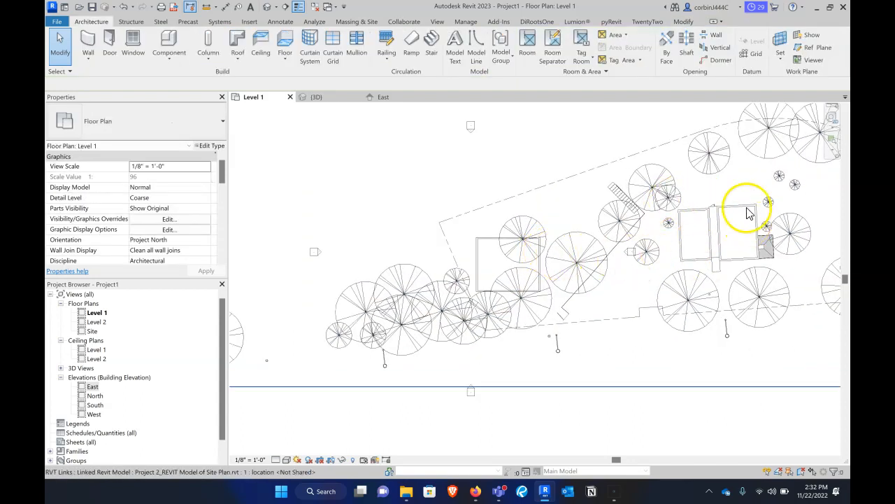
scroll(410, 280, "down", 2)
scroll(498, 257, "up", 1)
left_click_drag(480, 216, 839, 296)
left_click(334, 250)
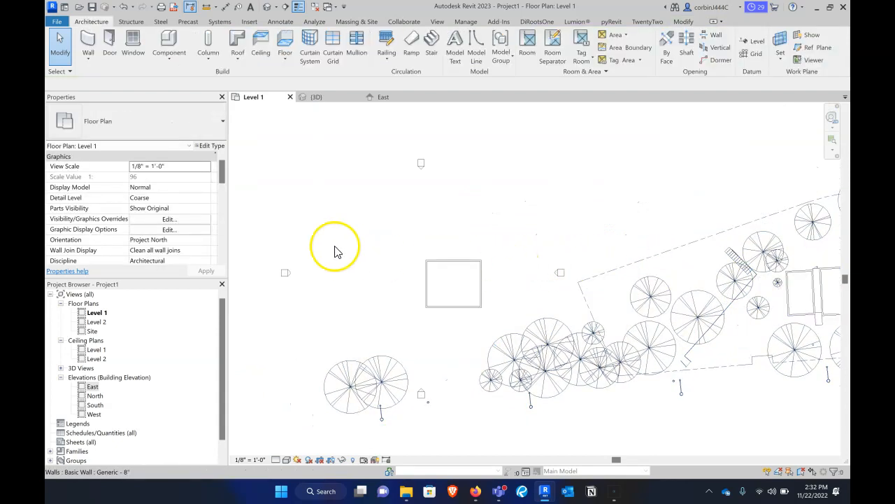
- Check where the wall rectangle sits on the linked site in the 3D view and the Site floor plan
left_click(323, 96)
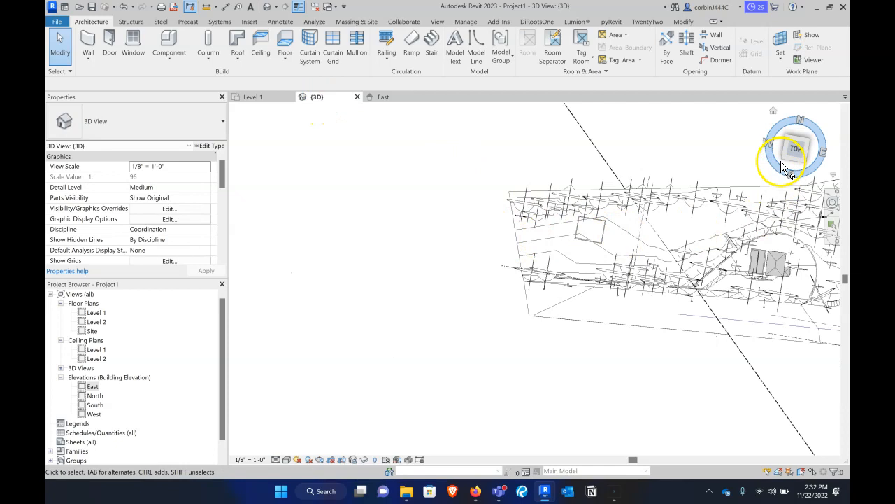
double_click(91, 330)
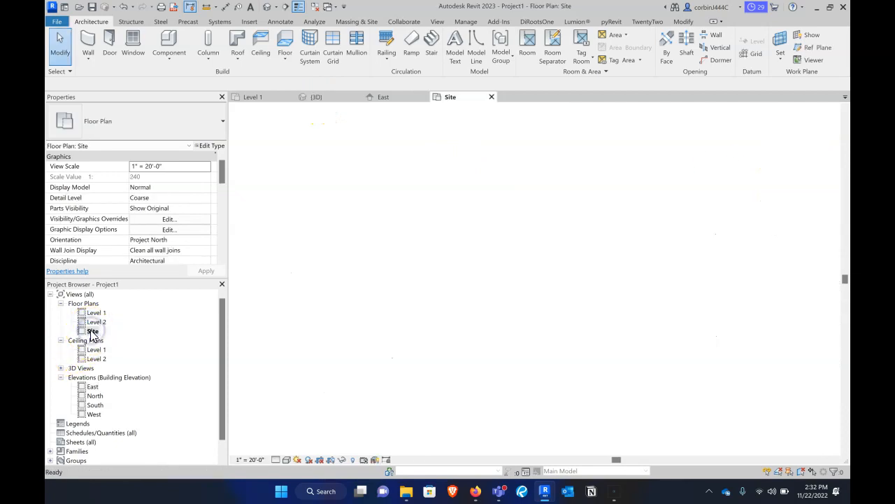
left_click_drag(393, 154, 386, 152)
- Lower the linked site model in the East elevation so its ground at the walls sits just below Level 1
left_click(383, 96)
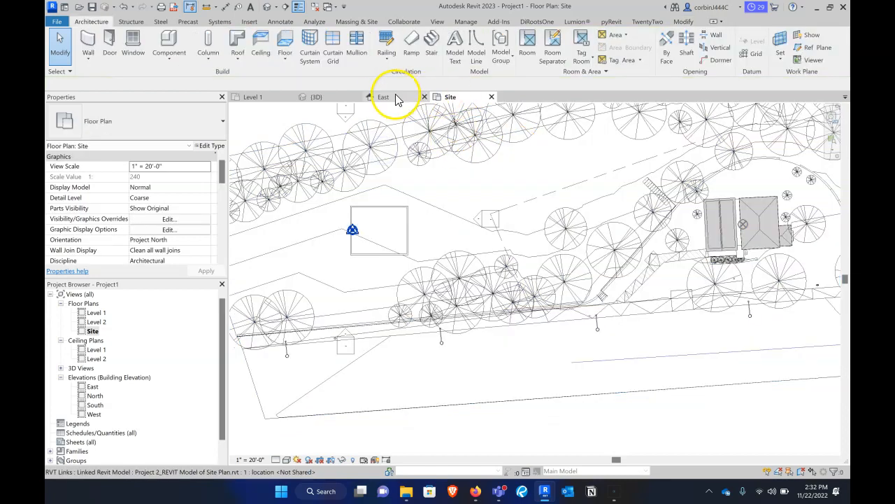
scroll(430, 266, "up", 5)
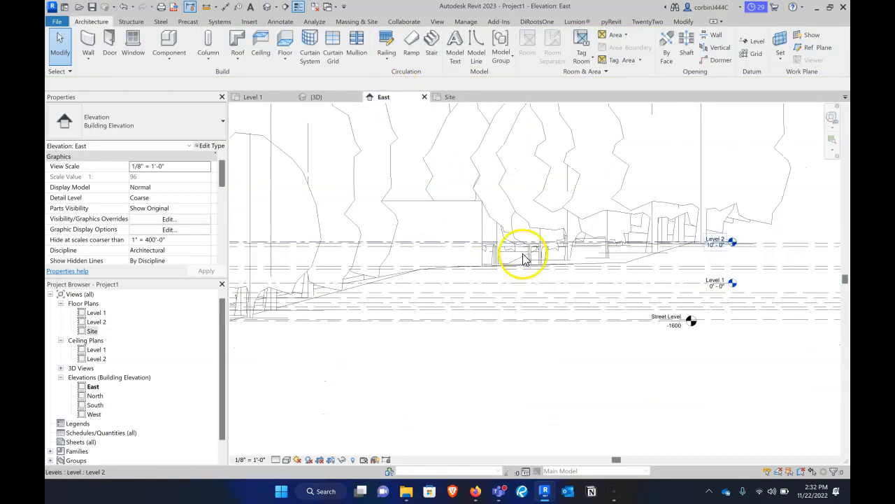
left_click(541, 196)
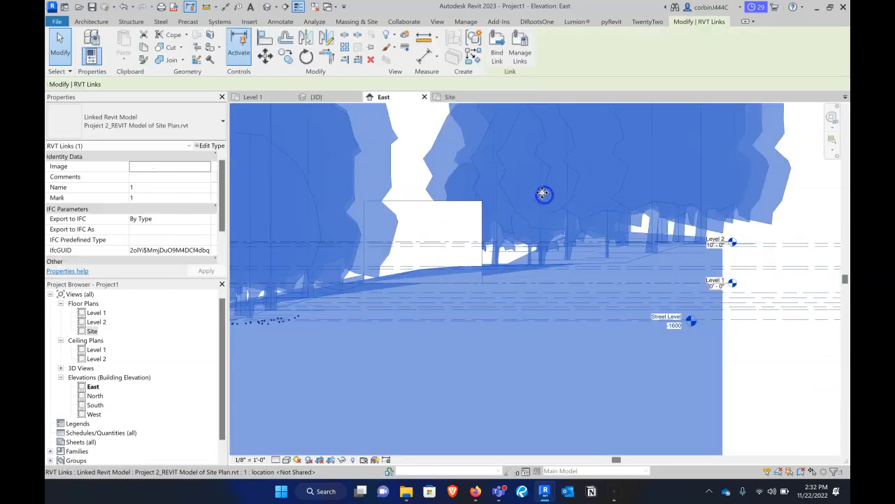
left_click(265, 57)
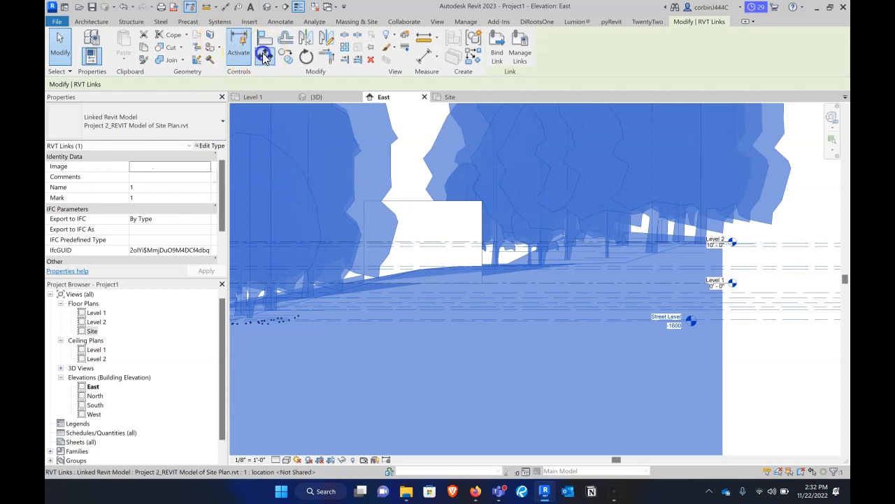
left_click(520, 284)
key("Escape")
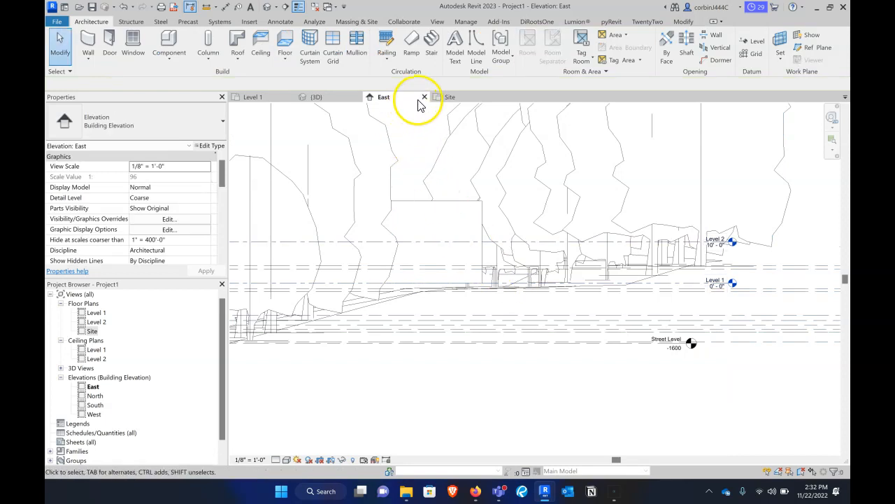
- Cut a north-south building section through the middle of the wall rectangle on Level 1 and open the section view
left_click(316, 97)
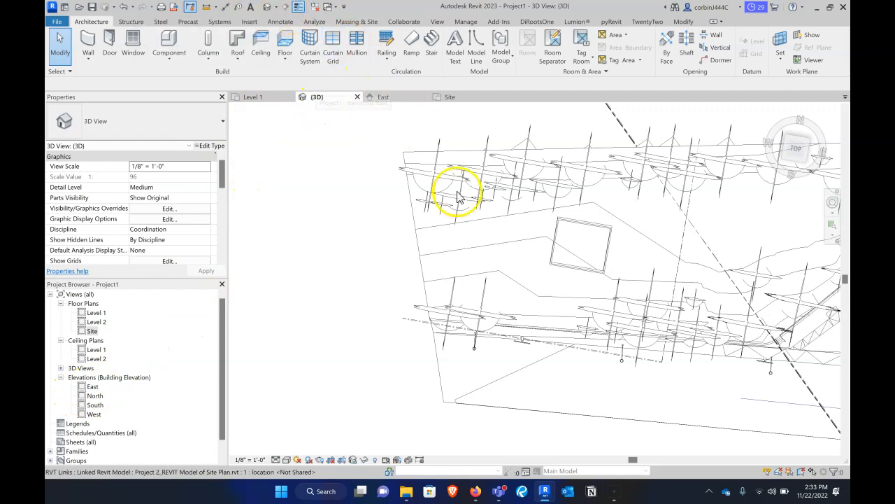
left_click(272, 96)
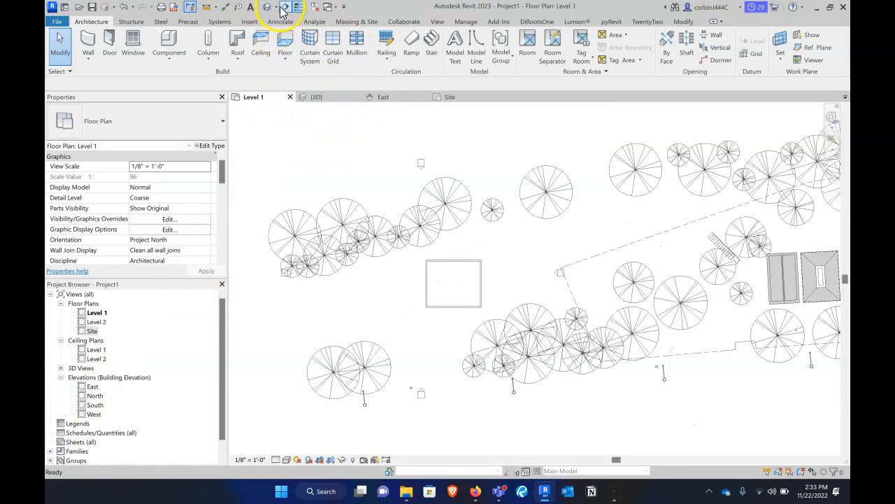
left_click(284, 7)
left_click(454, 242)
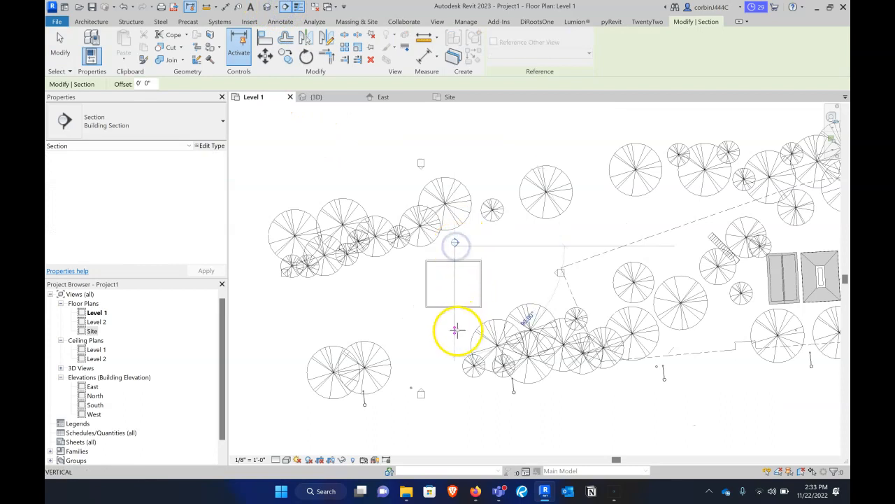
left_click(456, 331)
key("Escape")
key("Escape")
double_click(456, 244)
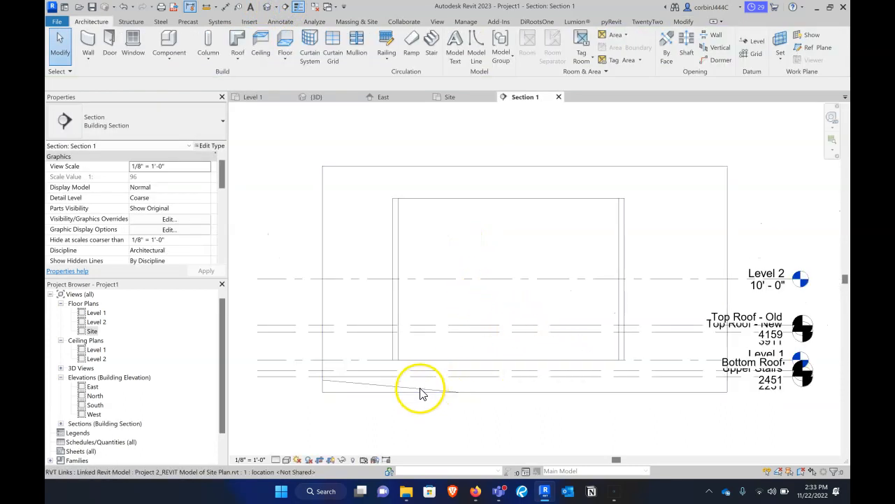
- Move the linked site model straight up about 7'-6" in the section so its ground line crosses the walls above Level 1
left_click(420, 394)
left_click(264, 57)
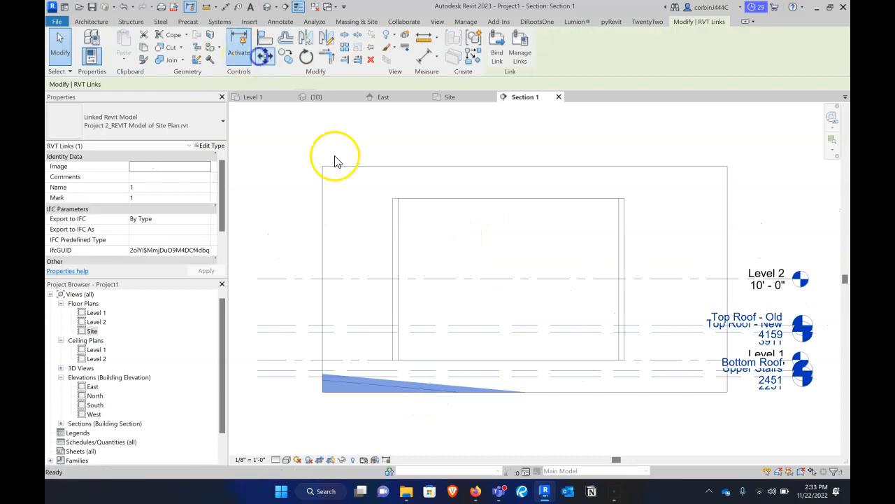
left_click(397, 377)
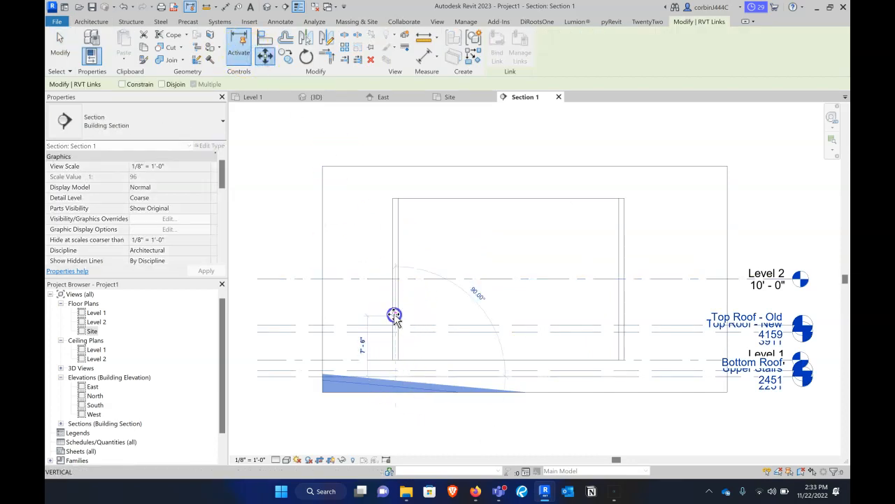
left_click(395, 316)
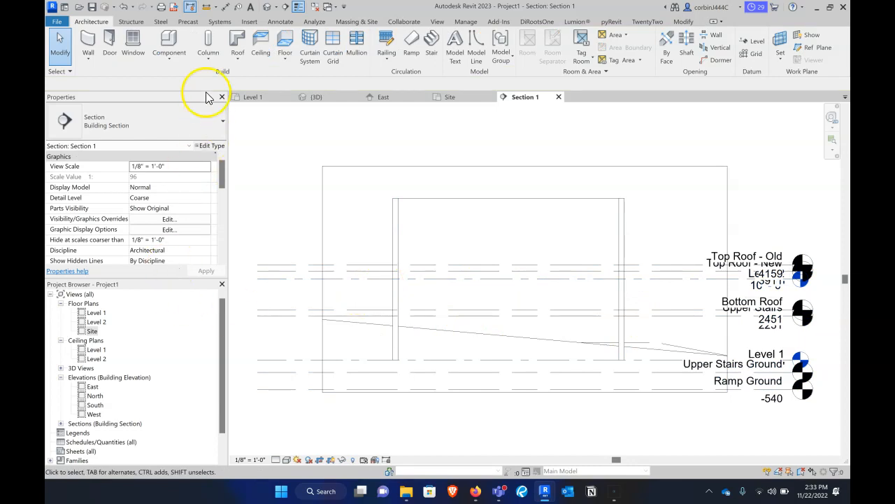
left_click(65, 23)
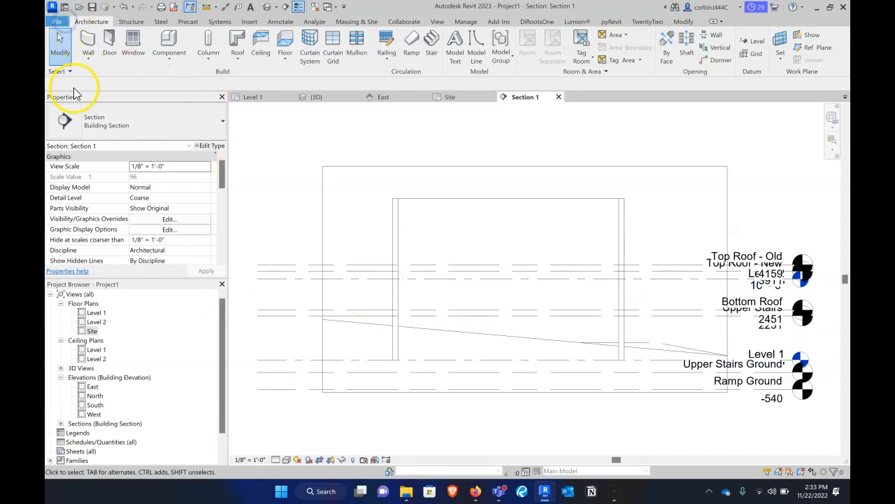
left_click(91, 156)
left_click(186, 103)
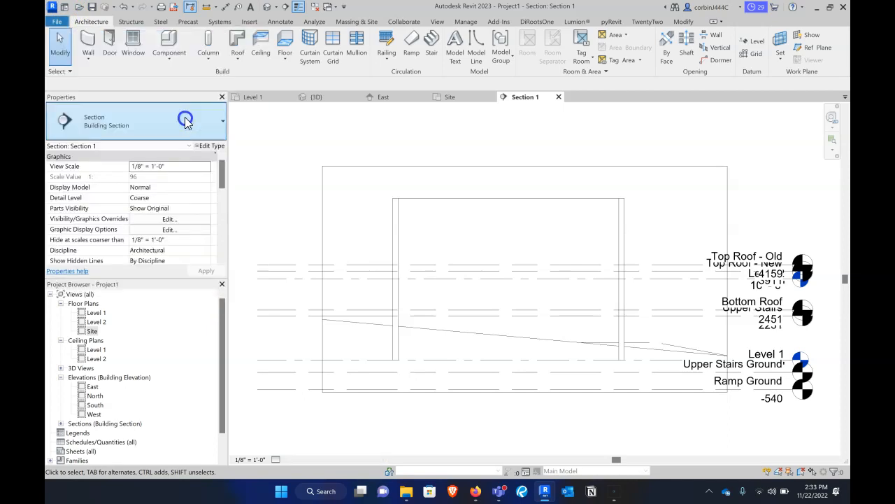
left_click(758, 386)
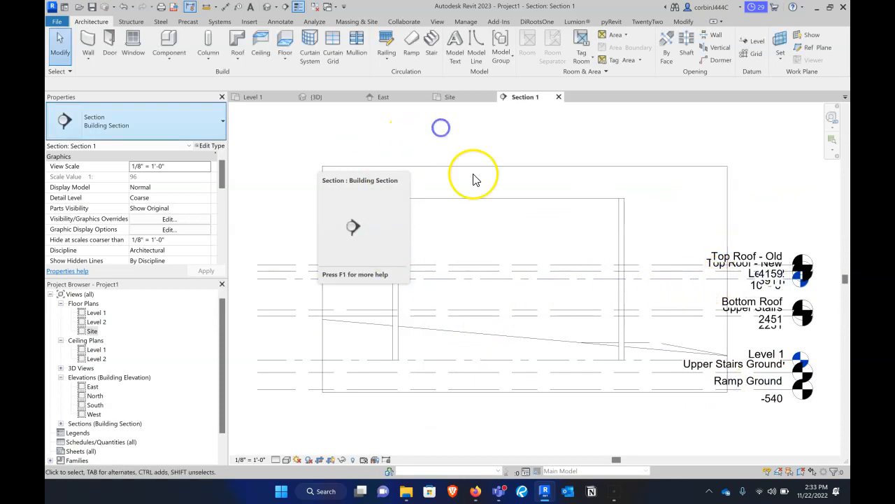
scroll(482, 294, "up", 2)
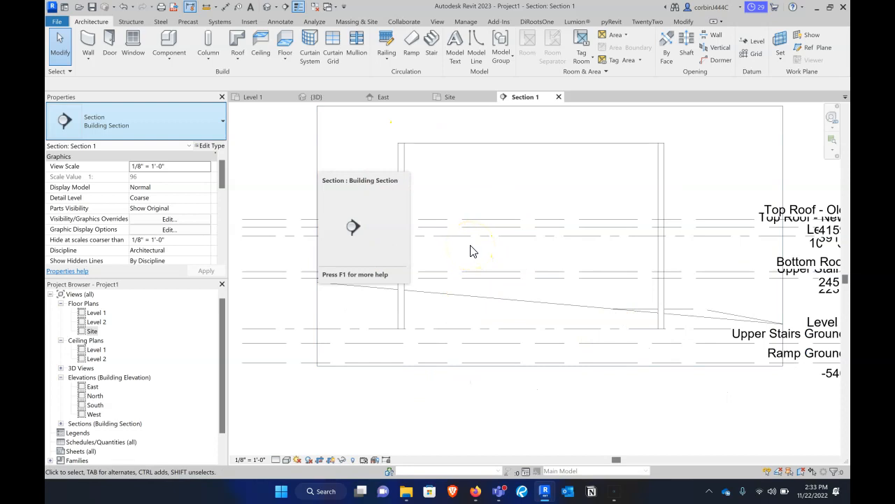
- Set the linked site plan model's display settings in Section 1's visibility overrides to Custom
scroll(480, 279, "down", 2)
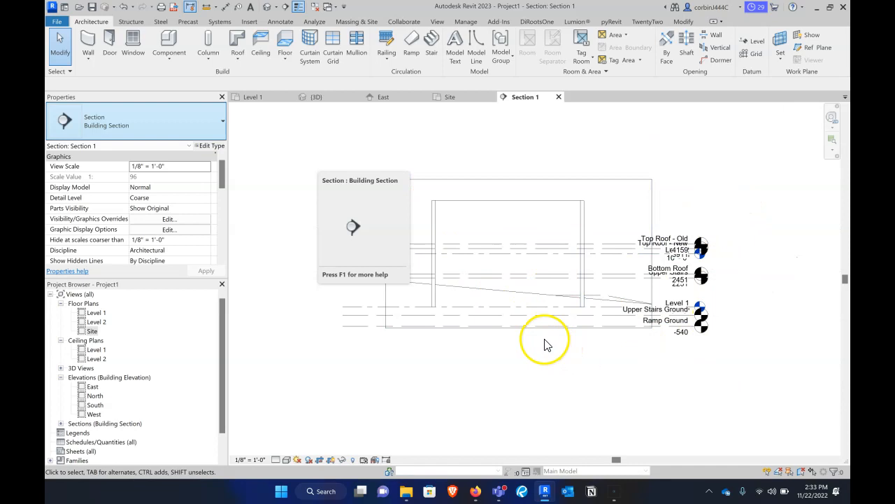
key("v")
key("g")
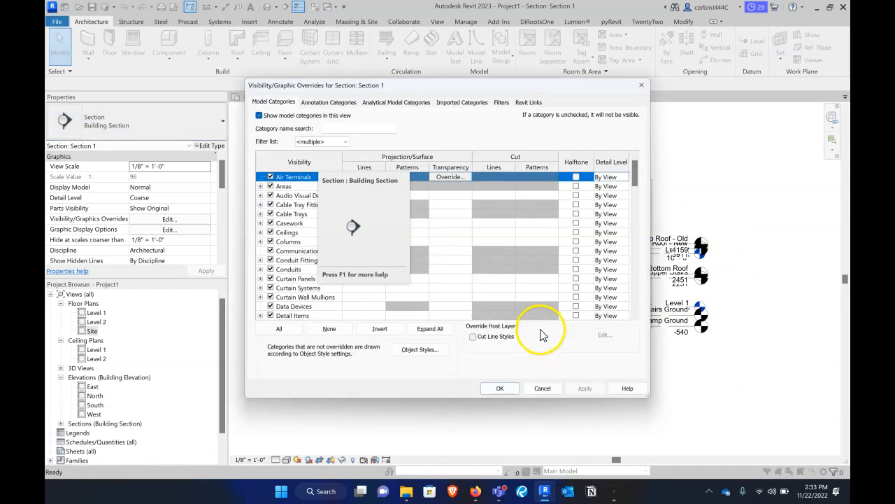
left_click(524, 102)
left_click(260, 149)
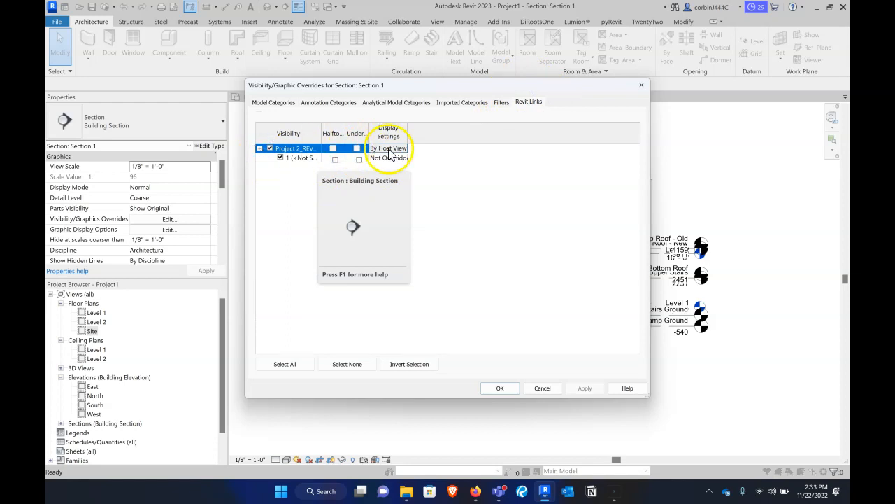
left_click(389, 149)
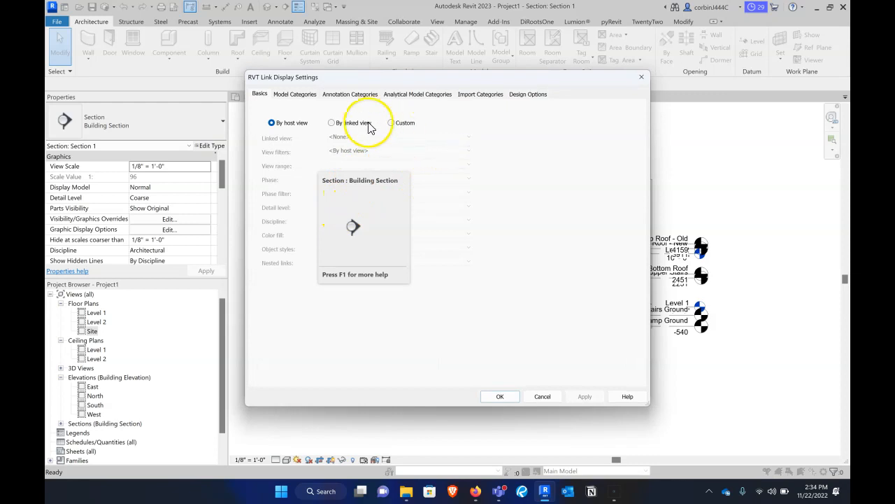
left_click(400, 126)
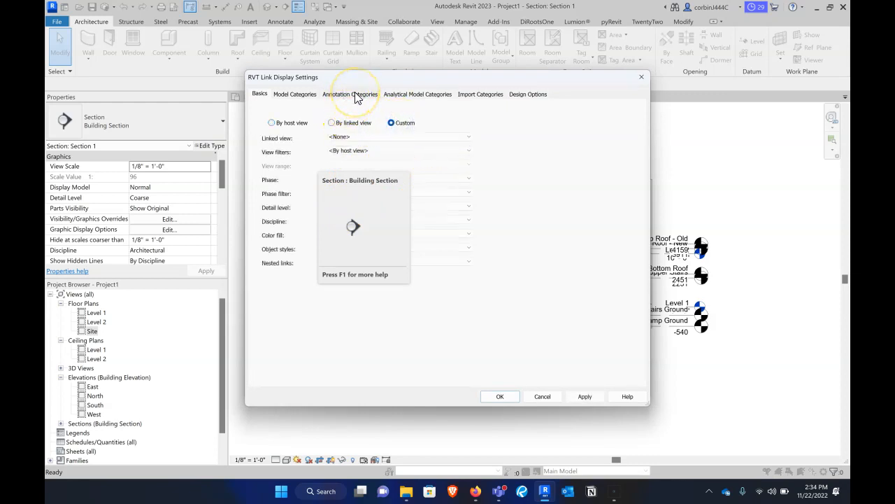
- Make the link's annotation categories custom, hide its Levels category, and apply the overrides to Section 1
left_click(354, 94)
left_click(381, 110)
left_click(372, 122)
scroll(273, 293, "down", 4)
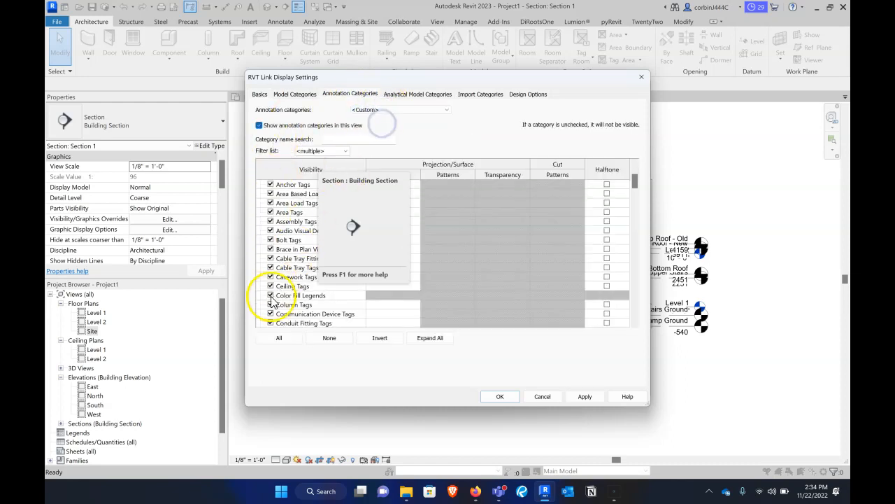
scroll(279, 296, "down", 2)
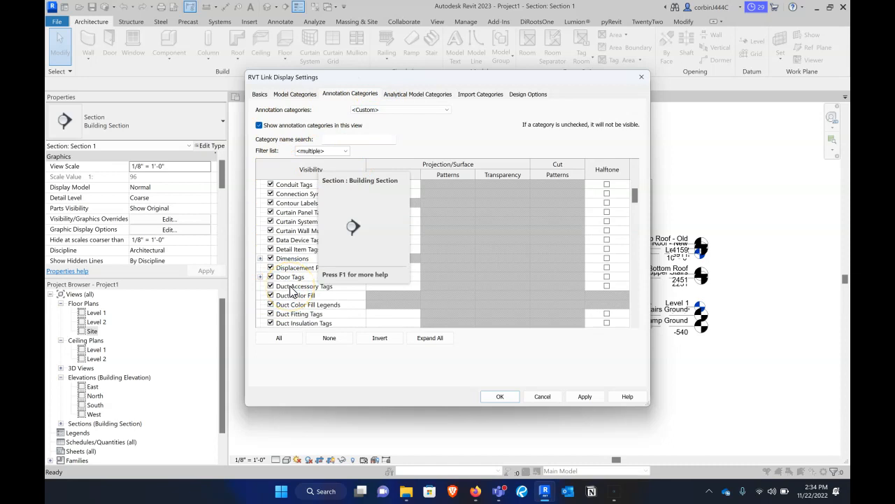
scroll(292, 292, "down", 6)
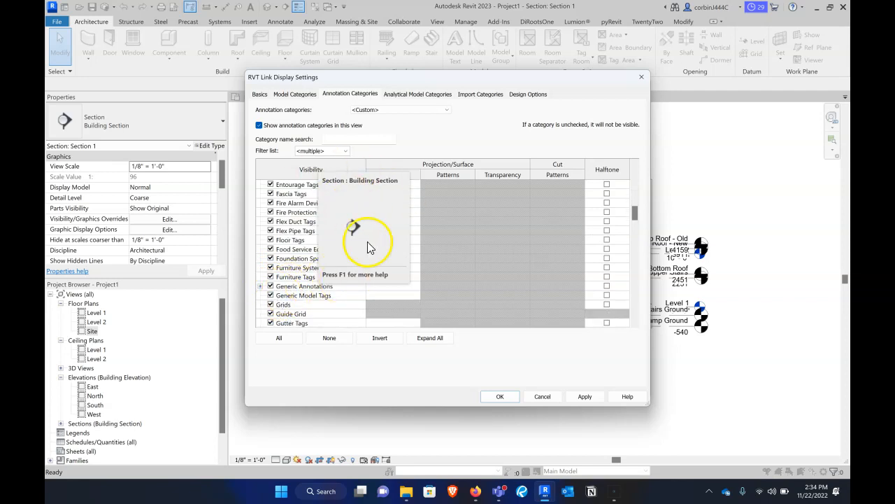
scroll(271, 313, "down", 4)
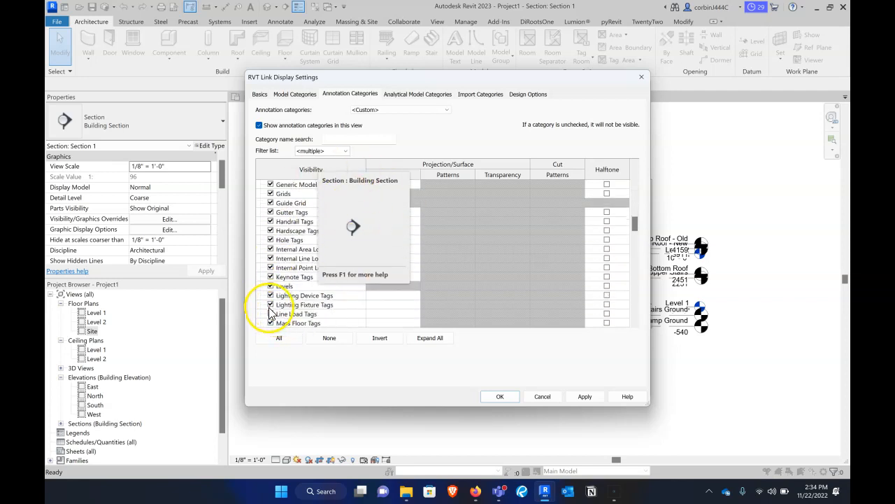
left_click(271, 287)
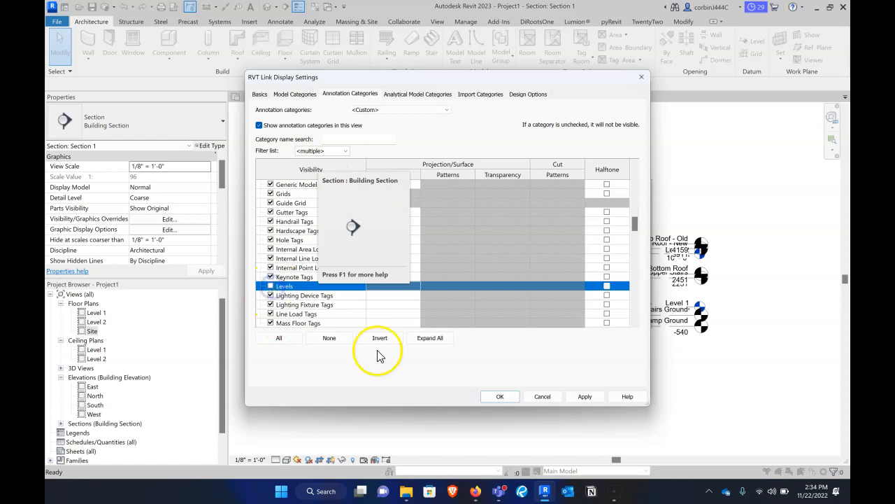
left_click(502, 400)
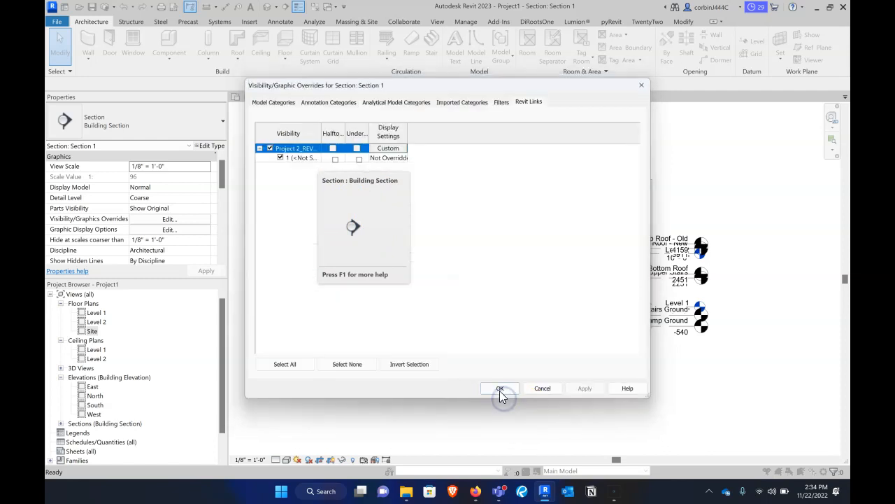
left_click(500, 389)
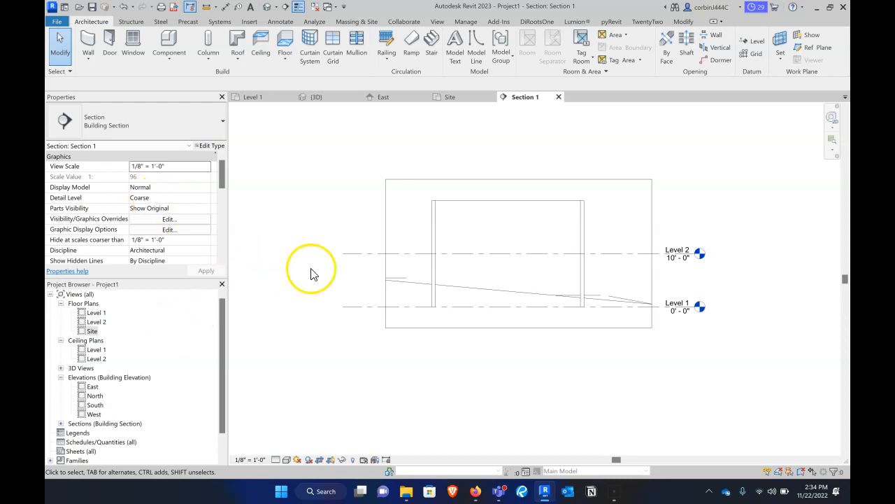
scroll(507, 313, "up", 2)
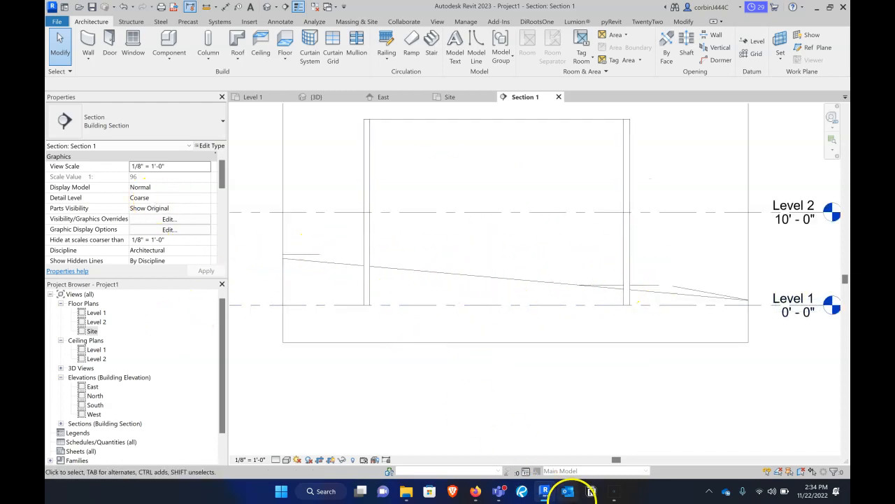
- Switch to the site plan model and link Project1.rvt with Auto - Internal Origin to Internal Origin positioning
mouse_move(551, 497)
left_click(586, 447)
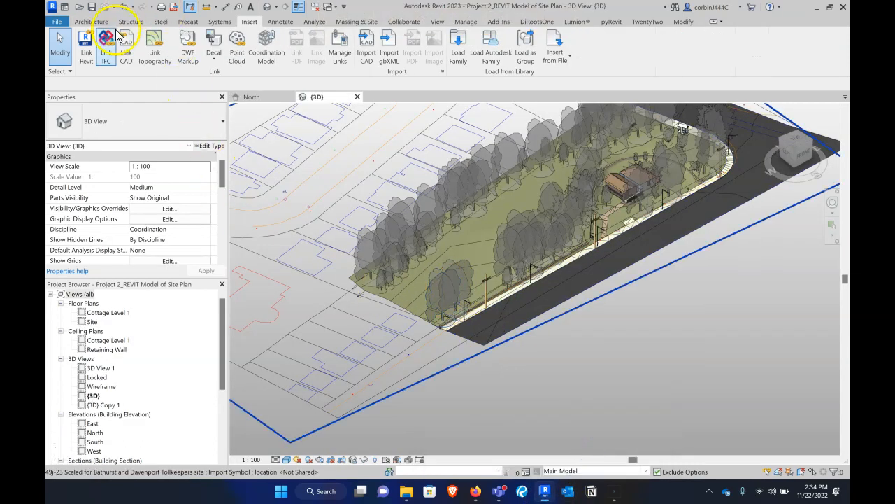
left_click(86, 44)
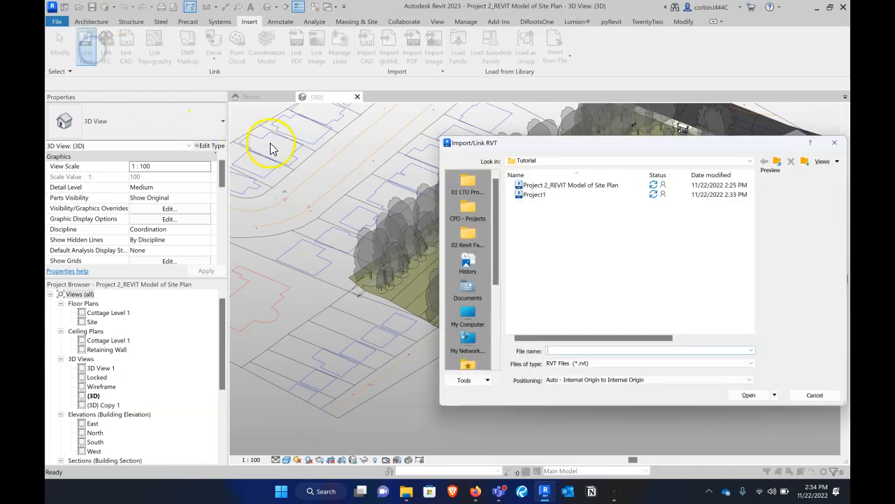
left_click(530, 196)
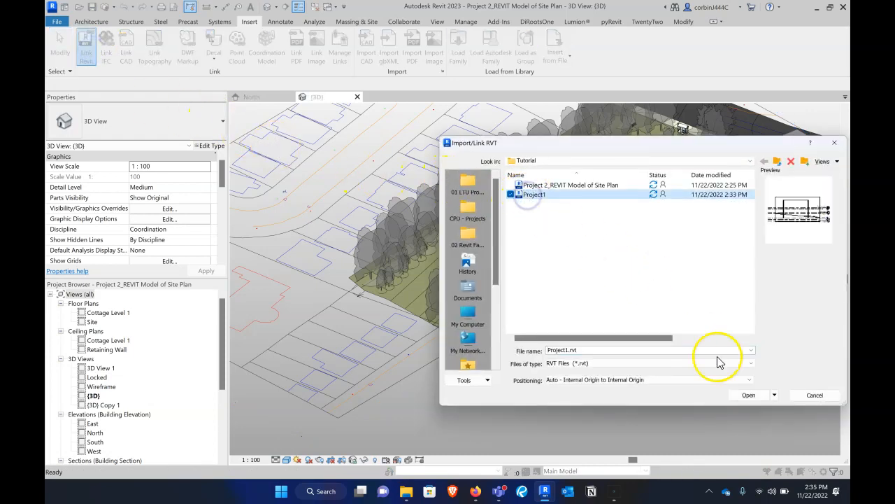
left_click(749, 395)
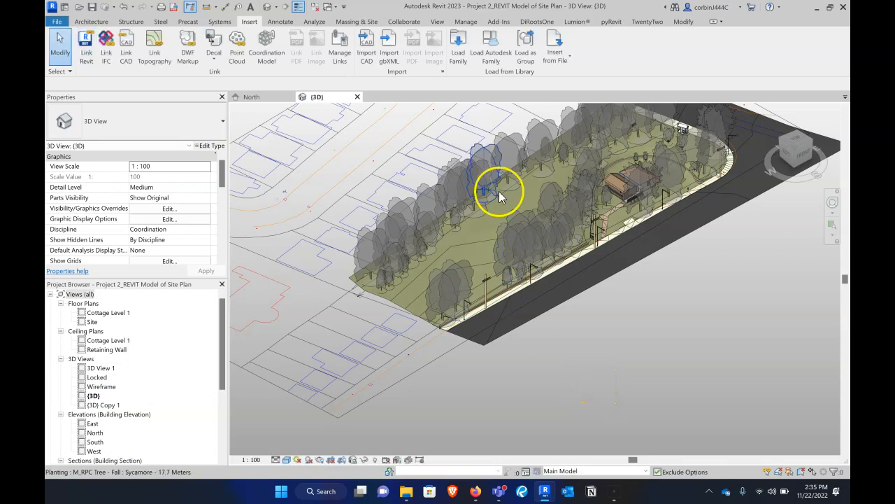
- Inspect the site in the 3D view from the front and above, looking for the linked building
middle_click_drag(609, 249, 514, 142, "shift")
scroll(537, 322, "down", 5)
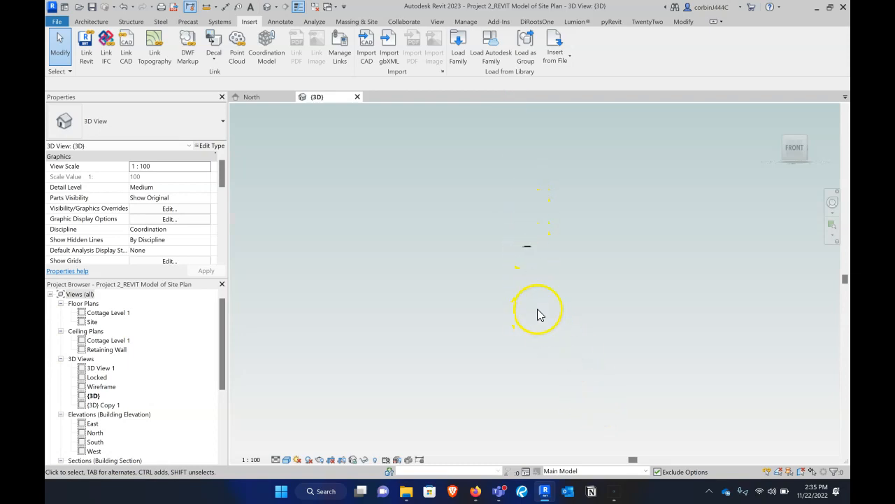
scroll(534, 315, "up", 5)
scroll(482, 160, "up", 5)
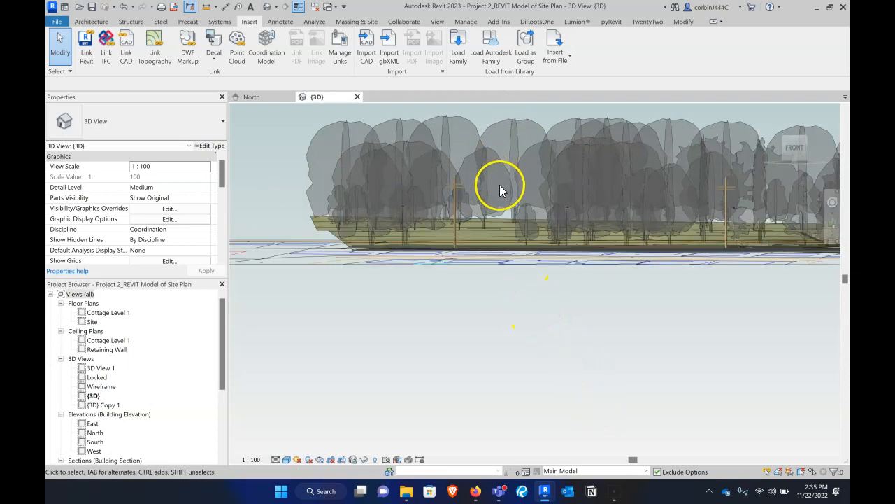
scroll(462, 202, "down", 2)
middle_click_drag(416, 242, 426, 365, "shift")
scroll(719, 305, "up", 5)
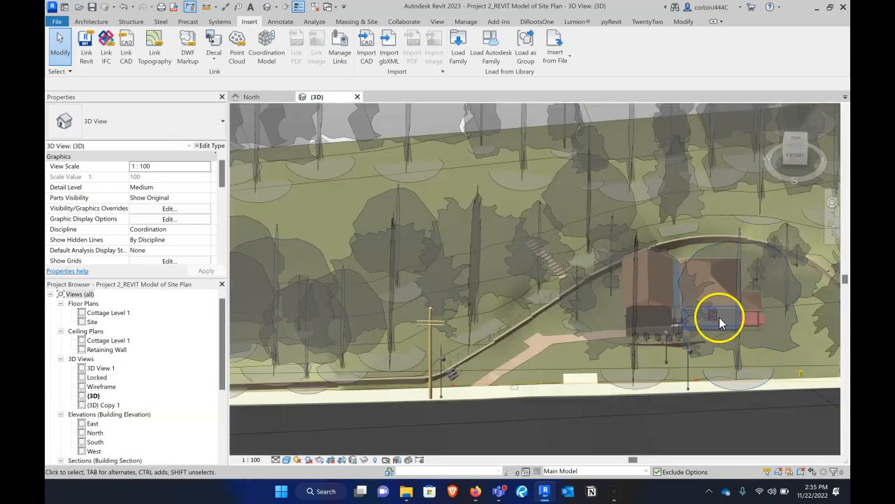
scroll(626, 298, "down", 5)
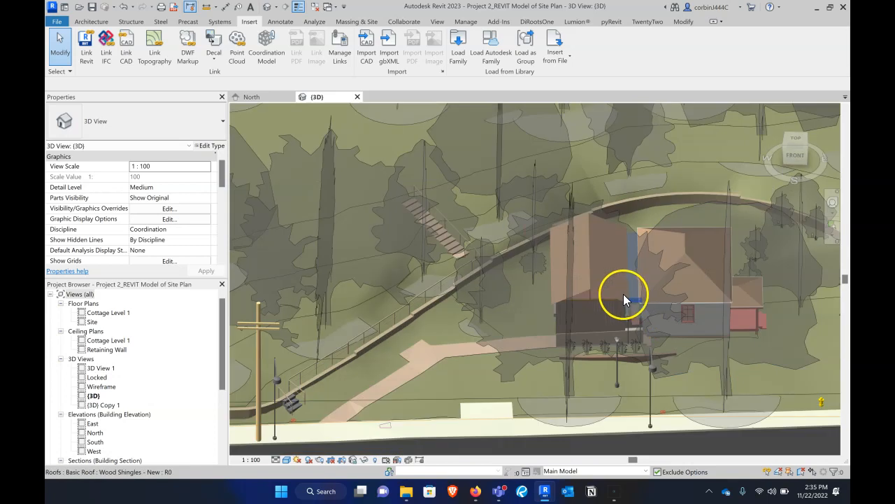
- Open the Cottage Level 1 floor plan and look around the cottage for the linked building
double_click(100, 313)
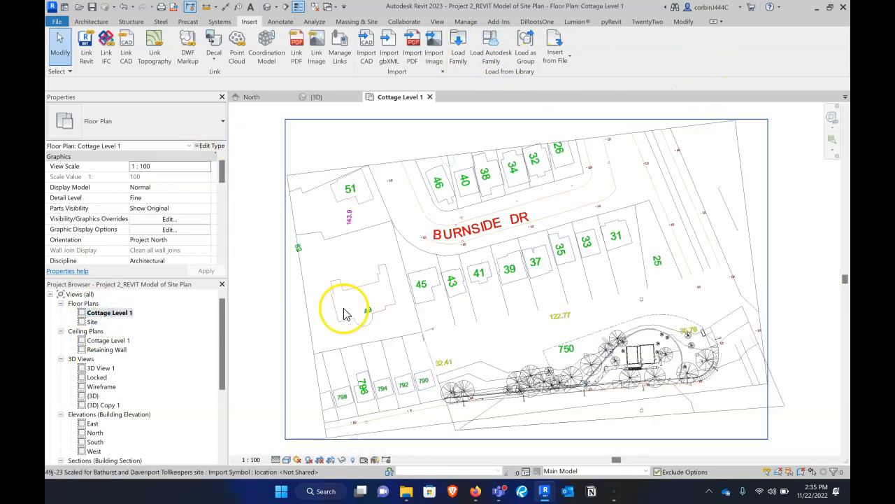
scroll(647, 377, "up", 3)
scroll(629, 351, "up", 2)
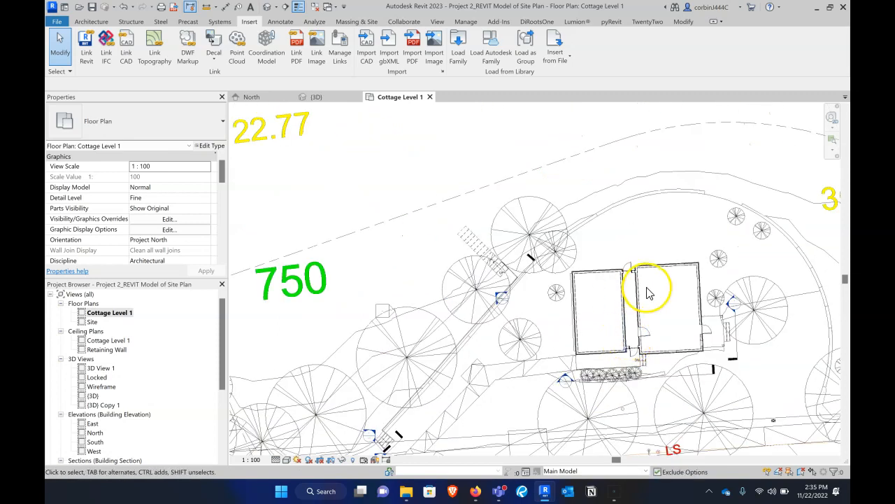
scroll(448, 320, "down", 4)
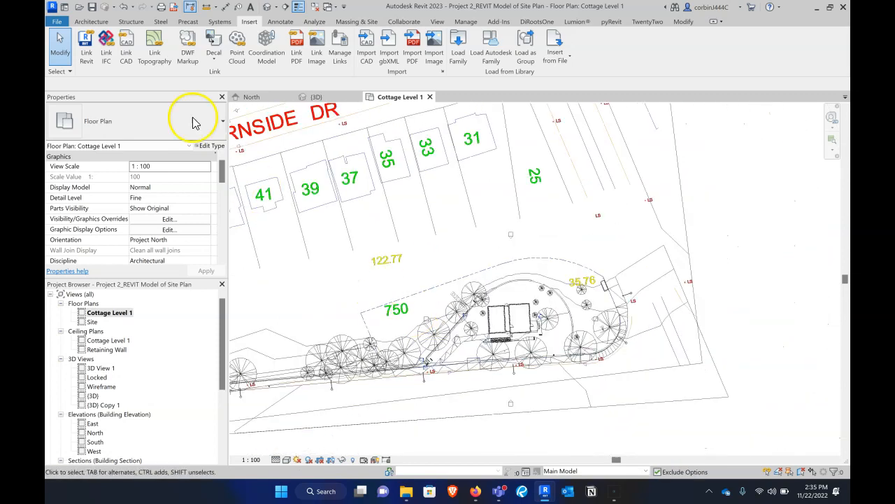
- Check the load status of the Project1.rvt link in Manage Links
left_click(87, 56)
key("Escape")
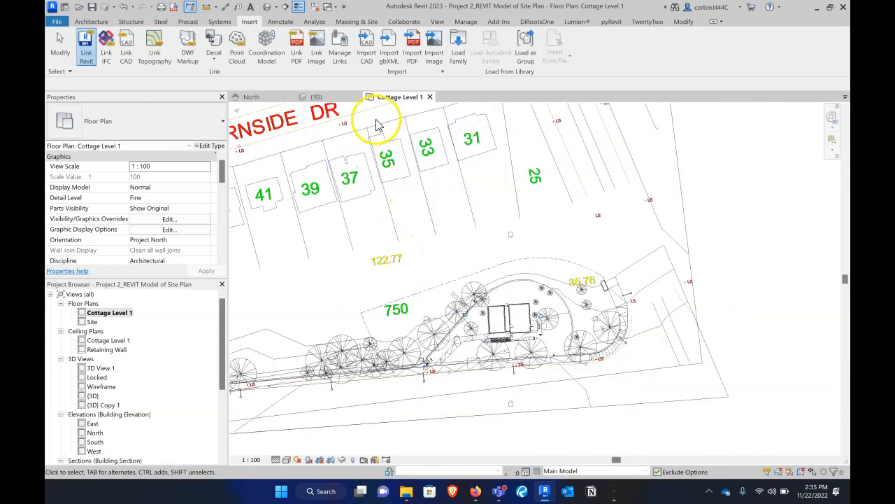
left_click(340, 50)
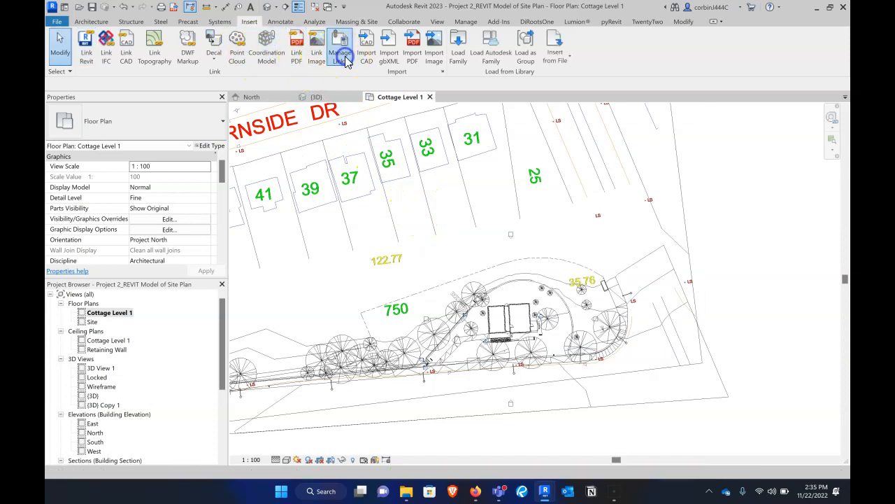
left_click(284, 139)
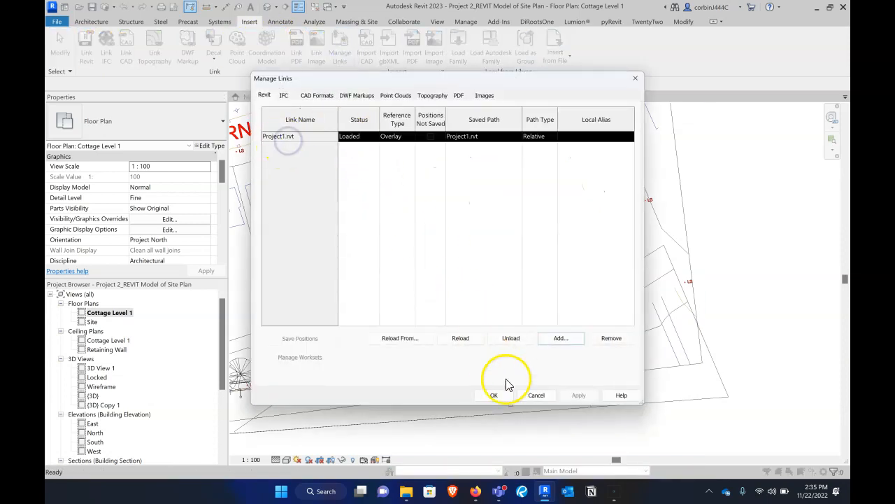
left_click(498, 398)
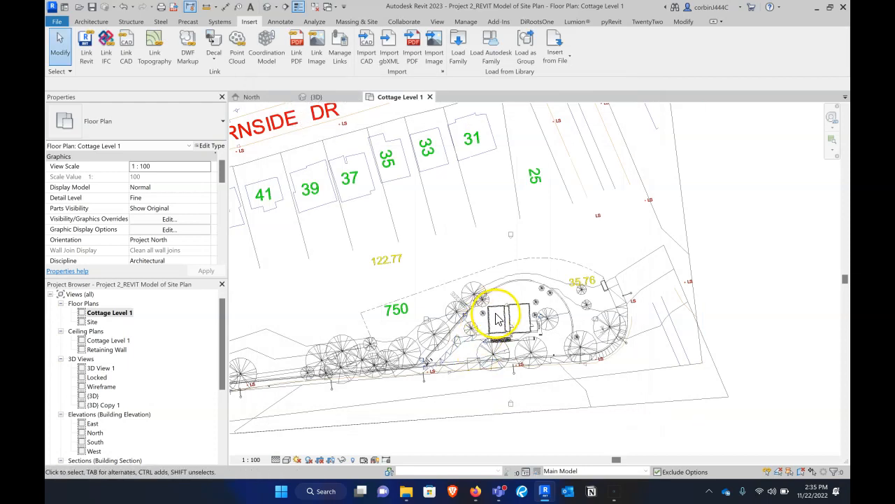
- Select the site elements in the plan and look through the selection filter's categories for the linked model
scroll(500, 314, "up", 4)
scroll(498, 292, "down", 7)
left_click_drag(314, 165, 712, 395)
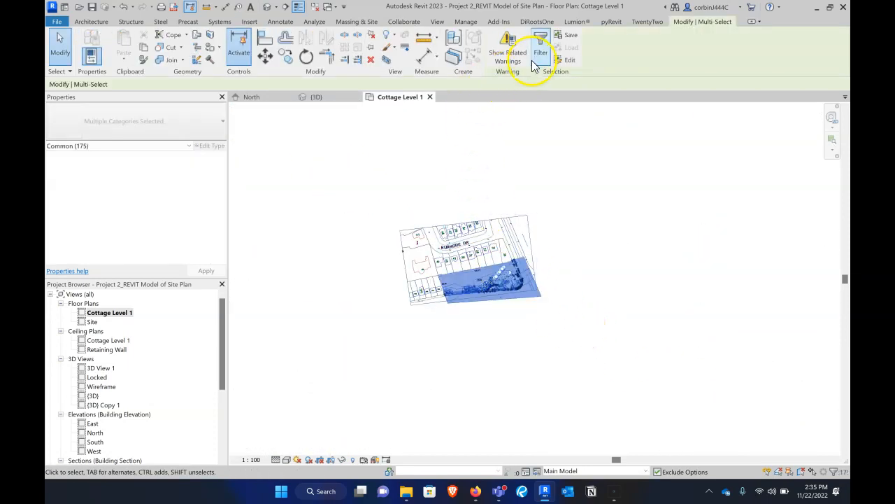
left_click(539, 51)
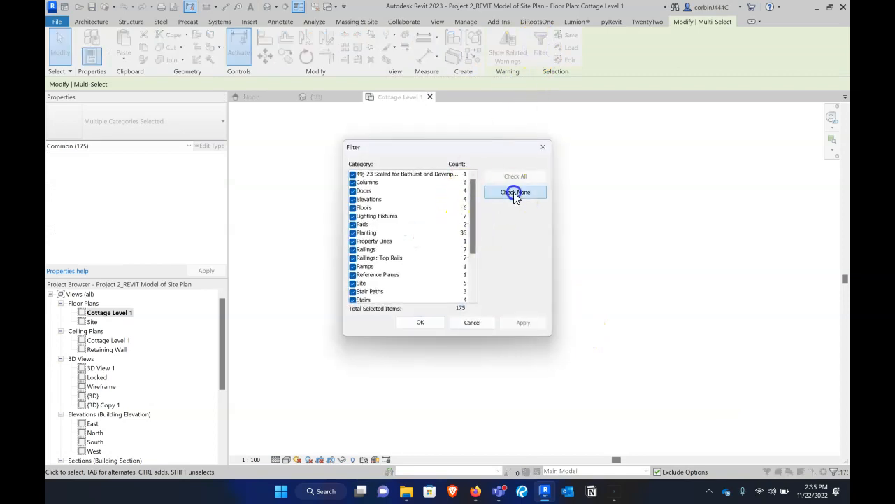
left_click(514, 191)
mouse_move(470, 233)
left_mouse_down()
mouse_move(479, 283)
mouse_move(473, 177)
left_mouse_up()
left_click(486, 325)
key("Escape")
scroll(454, 296, "up", 2)
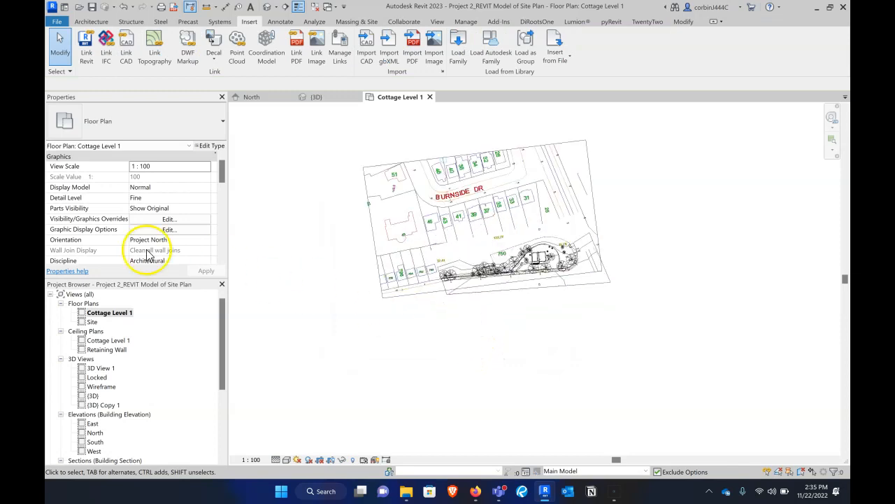
- Check the phase and phase filter options of the Cottage Level 1 floor plan
scroll(146, 256, "down", 5)
left_click(207, 244)
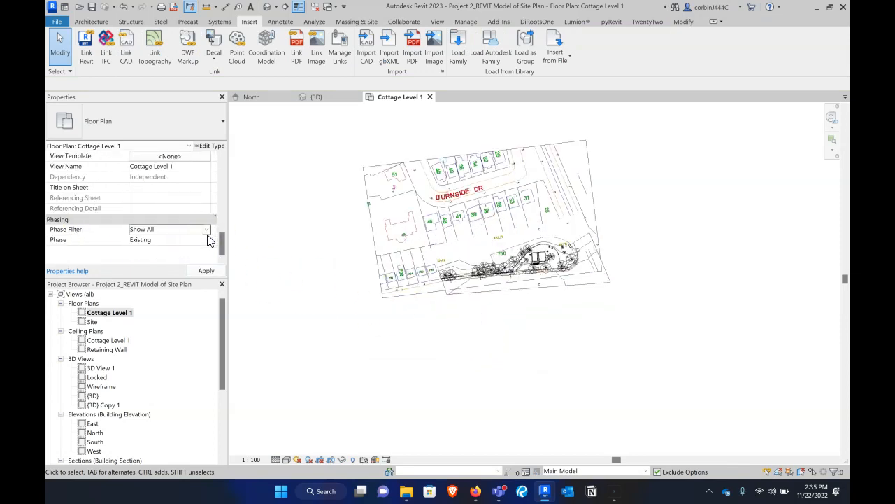
left_click(206, 230)
left_click(206, 233)
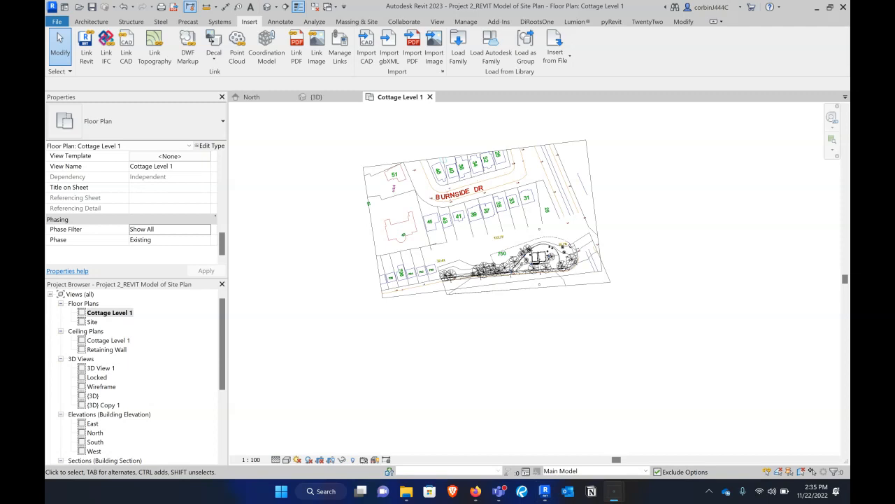
- Add a project phase named New Construction after the Existing phase
left_click(466, 21)
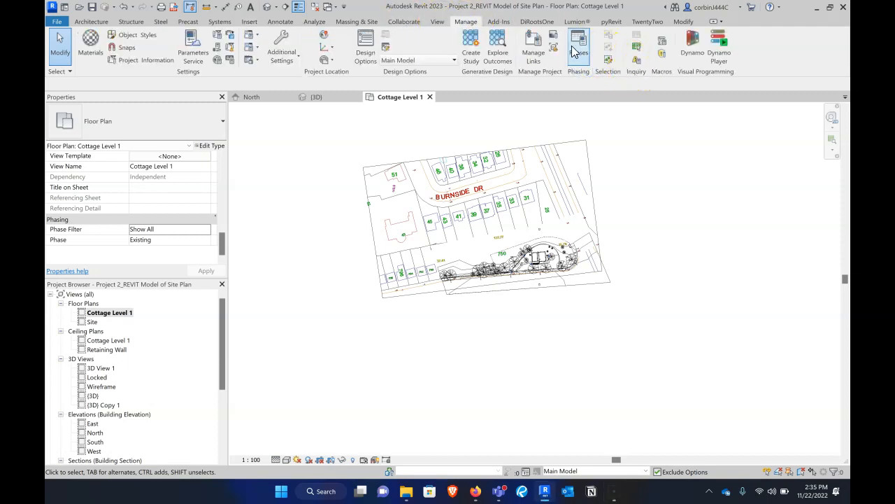
left_click(575, 50)
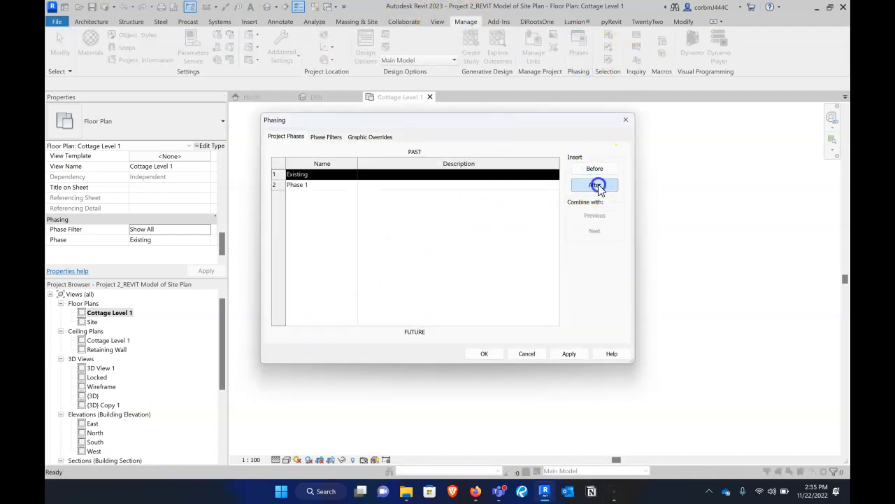
left_click(598, 184)
left_click(330, 185)
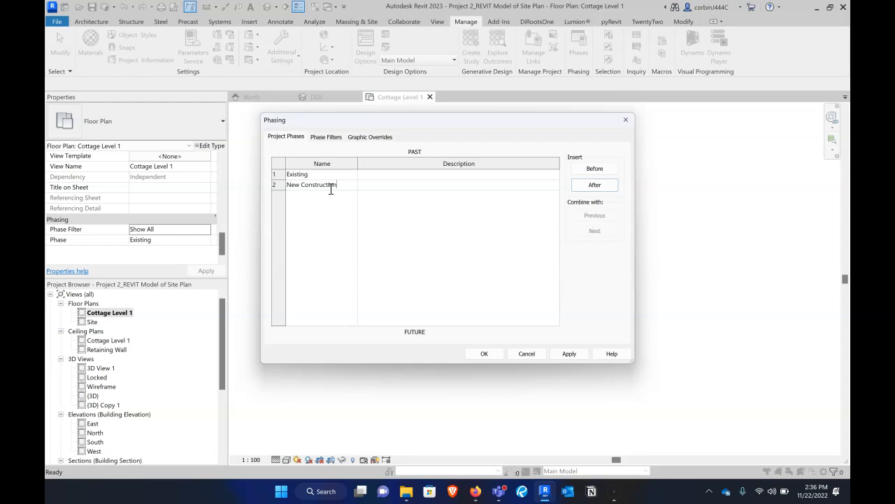
left_click(485, 354)
- Set the Cottage Level 1 floor plan's phase to New Construction and select the linked Project1.rvt model
left_click(205, 242)
left_click(190, 256)
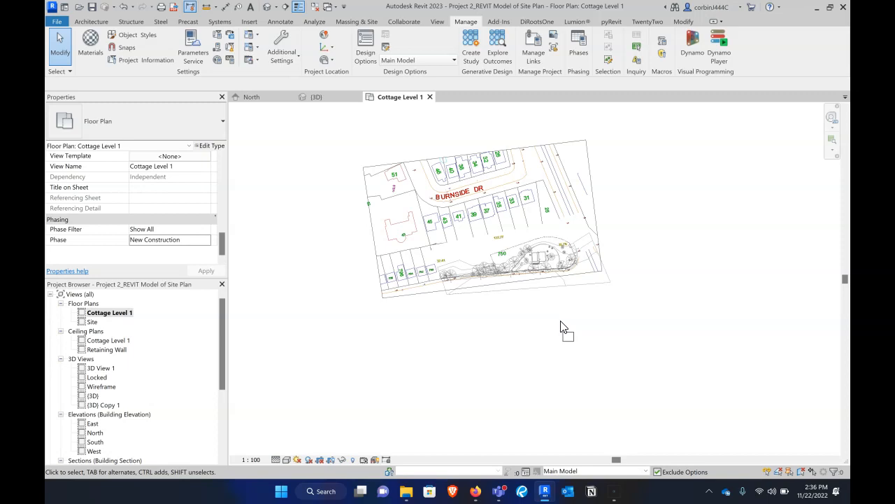
left_click(536, 321)
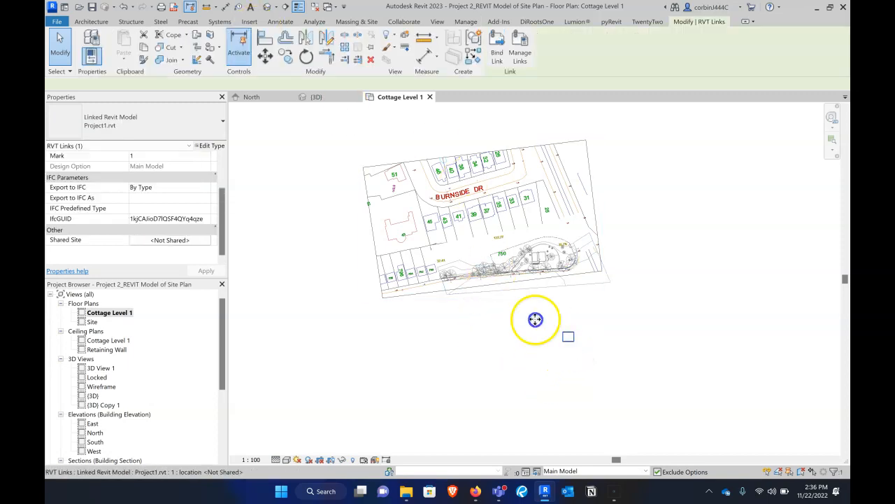
left_click_drag(494, 270, 473, 260)
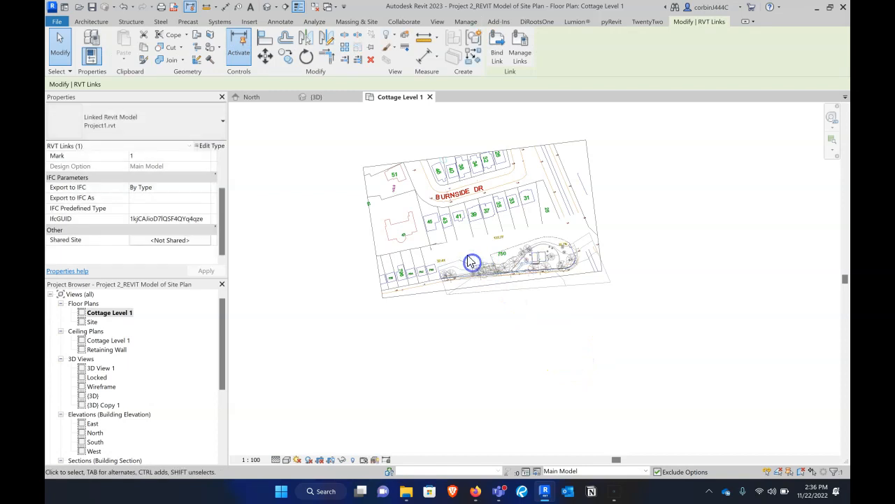
scroll(474, 265, "up", 5)
scroll(492, 248, "up", 2)
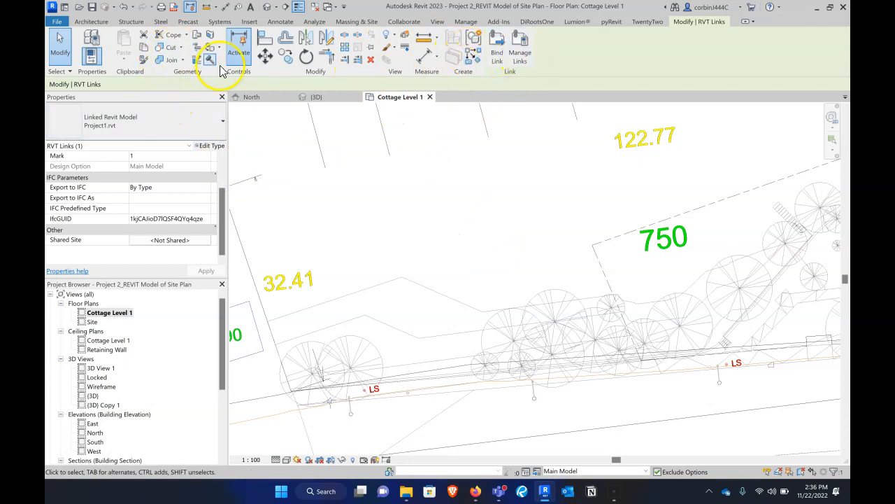
- Set the phase of the {3D} view to New Construction
left_click(318, 98)
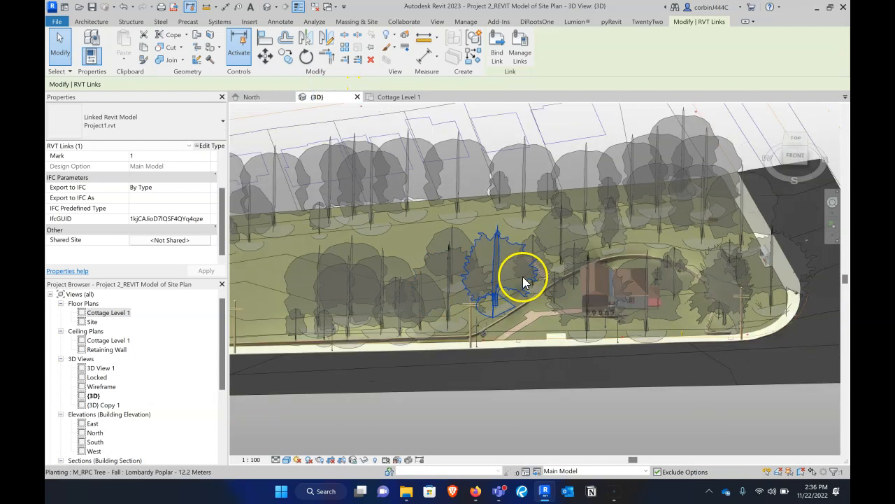
left_click(797, 158)
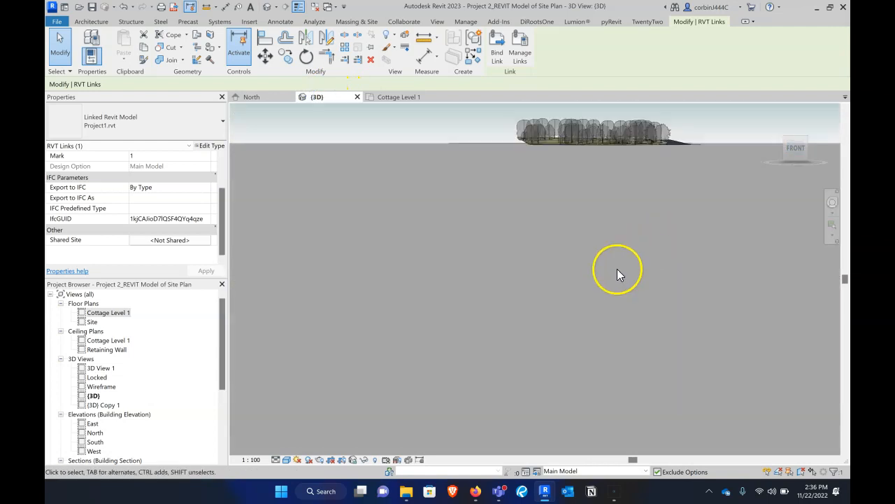
scroll(553, 312, "up", 3)
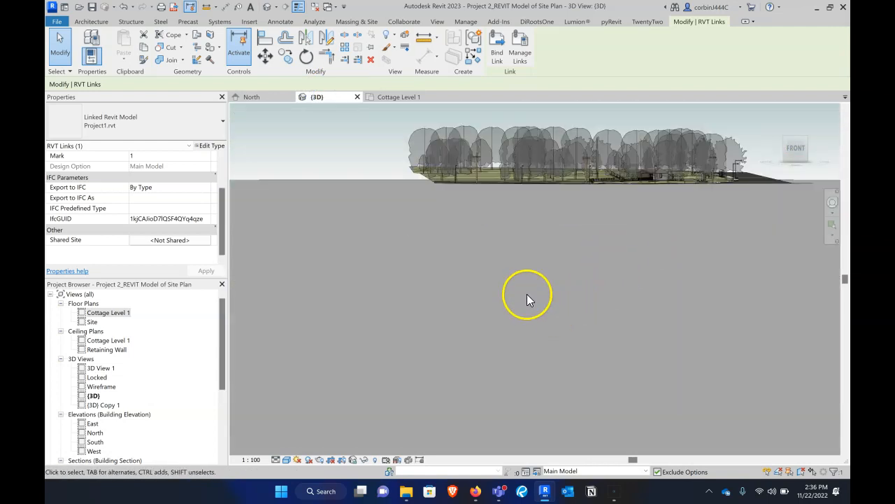
scroll(532, 287, "down", 5)
left_click_drag(560, 279, 460, 363)
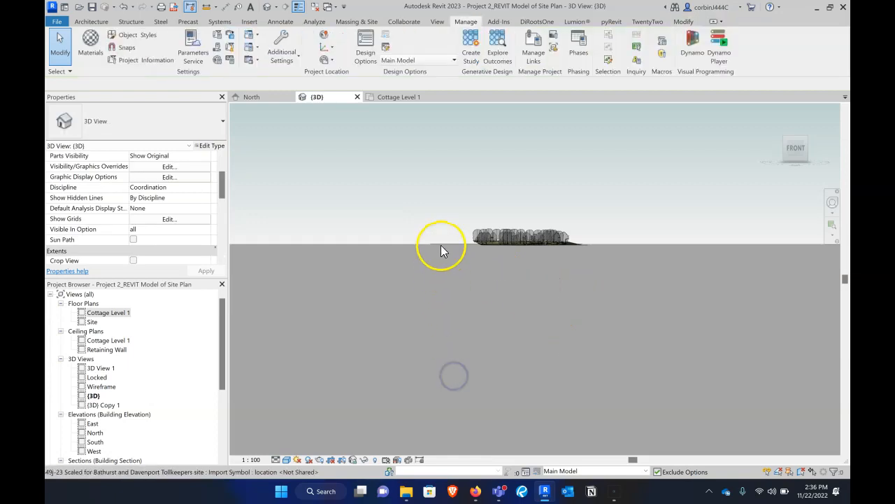
middle_click_drag(487, 339, 536, 356, "shift")
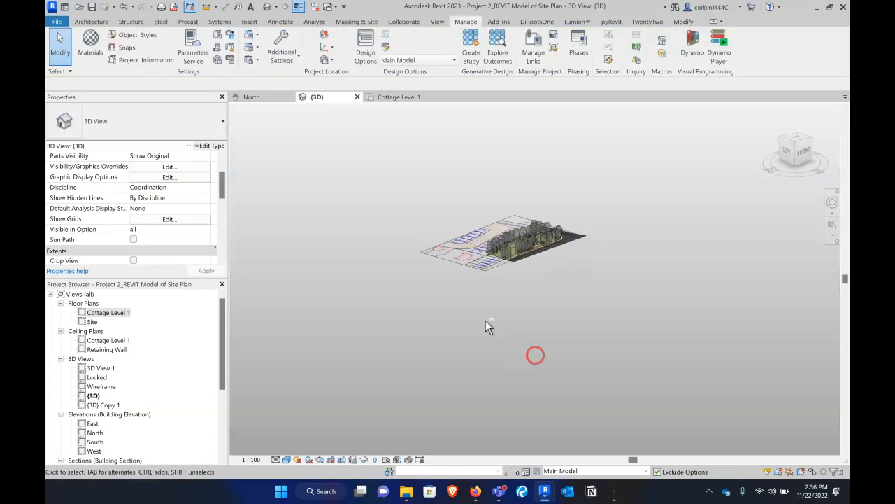
scroll(170, 205, "down", 5)
left_click(208, 242)
left_click(193, 256)
left_click(203, 270)
- Move the linked Project1.rvt building about 100000 mm up onto the site terrain, working from the front of the 3D model
left_click(809, 156)
left_click(516, 347)
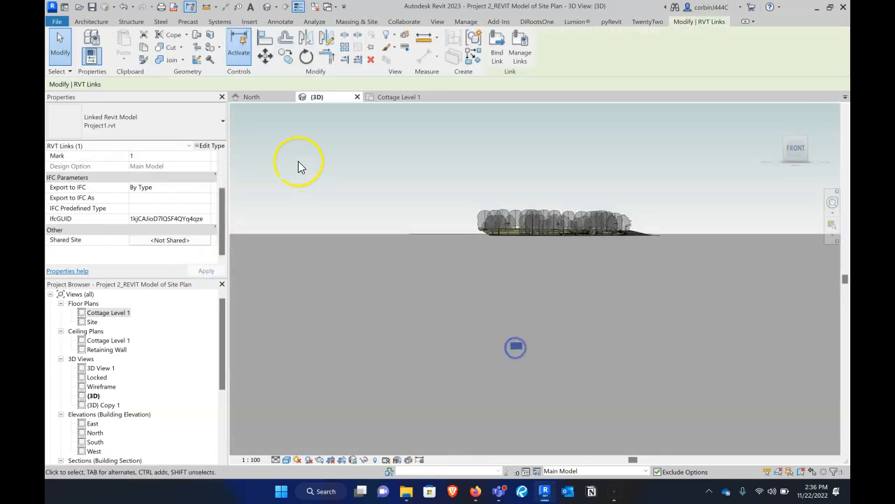
left_click(263, 59)
left_click(511, 350)
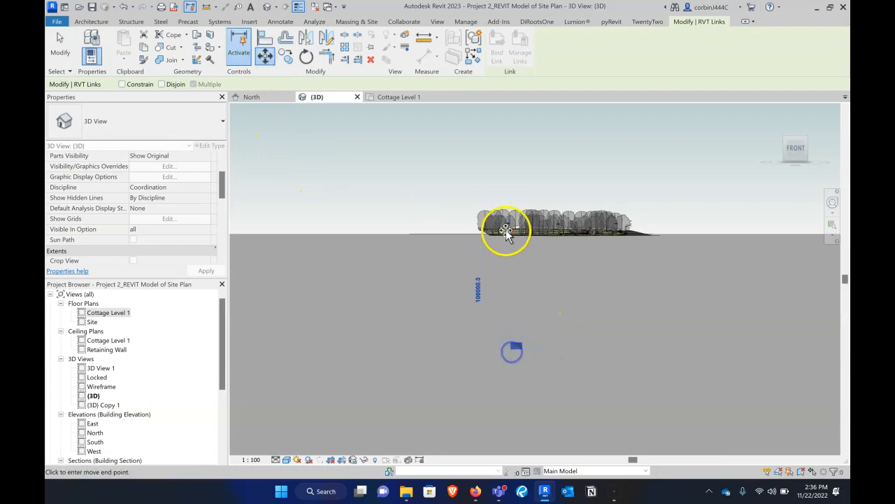
scroll(511, 240, "up", 5)
left_click(515, 237)
key("Escape")
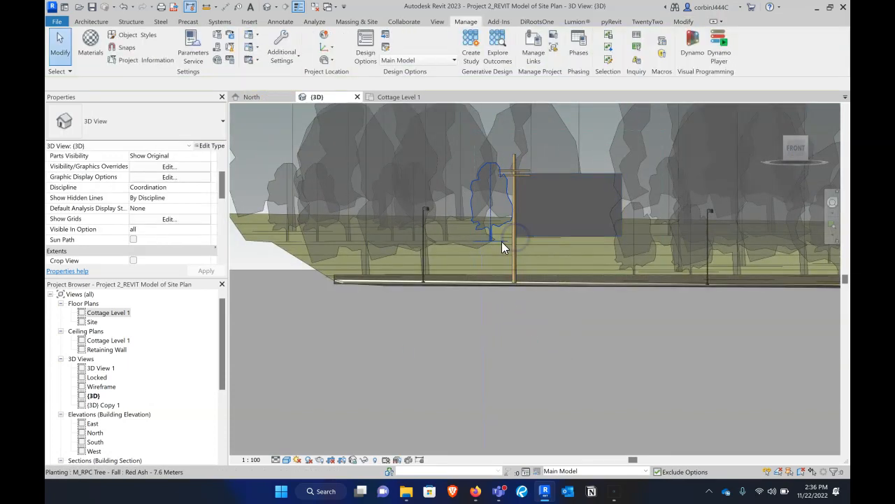
- Check how the linked building sits among the trees on the site from several angles
middle_click_drag(410, 210, 432, 249, "shift")
scroll(432, 249, "down", 4)
scroll(556, 300, "up", 4)
middle_click_drag(499, 291, 505, 316, "shift")
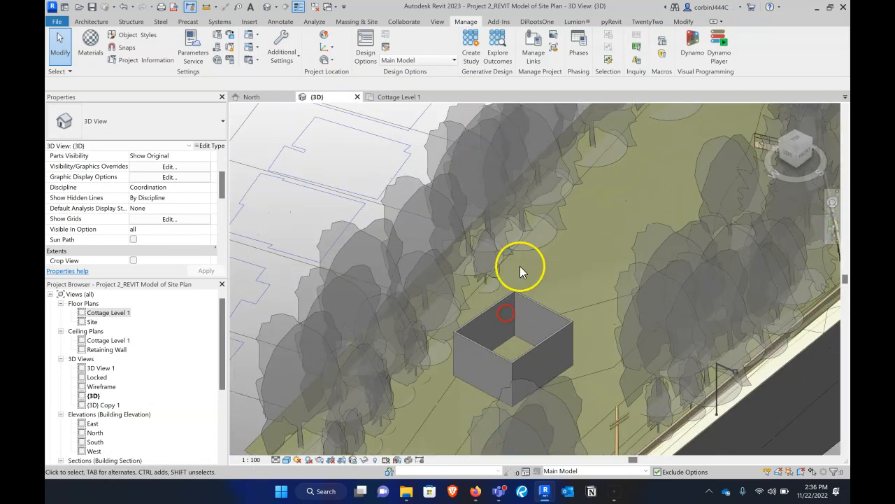
scroll(522, 263, "down", 4)
scroll(540, 324, "up", 4)
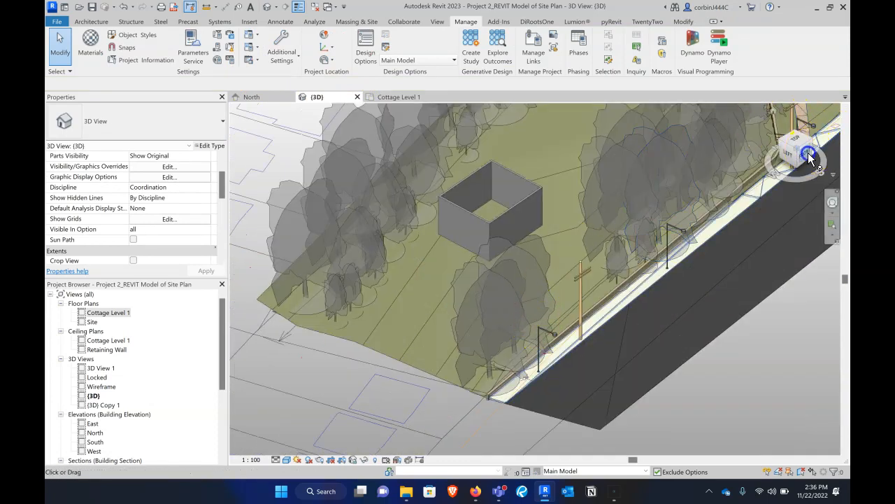
left_click(807, 152)
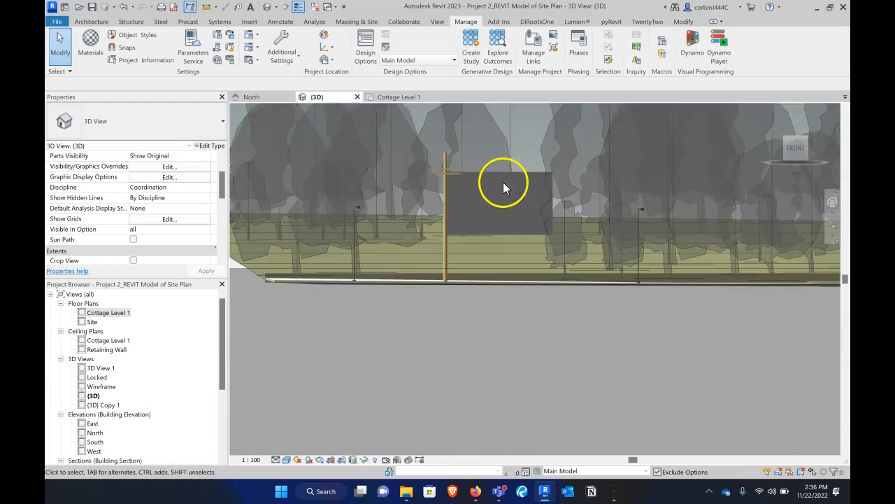
left_click(509, 174)
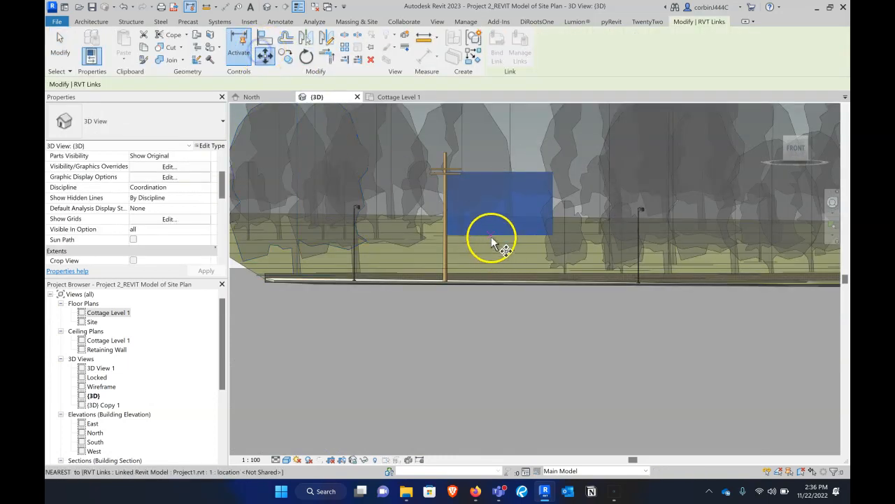
middle_click_drag(471, 200, 532, 322, "shift")
key("Escape")
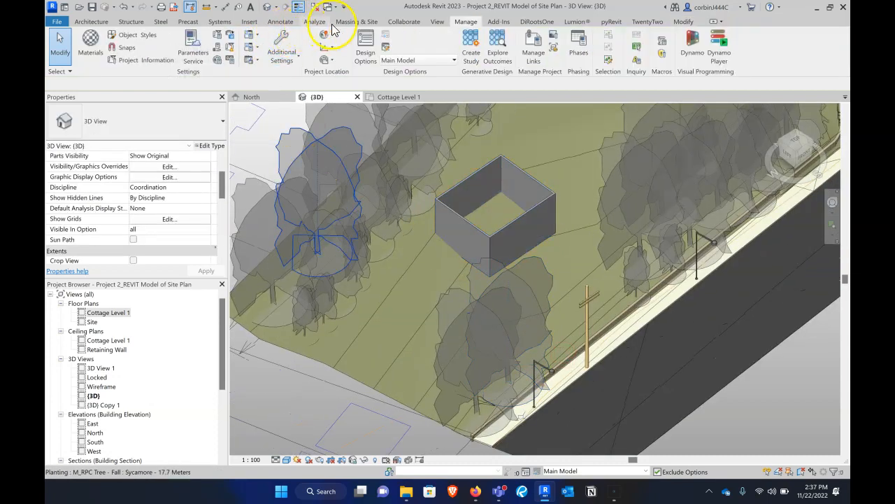
- Sketch a building pad boundary by picking the lines of the linked building's four walls
left_click(354, 22)
left_click(419, 54)
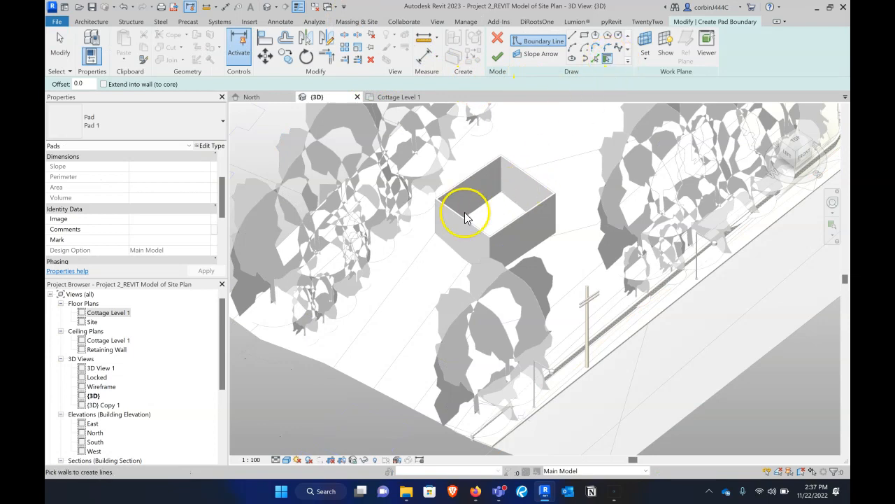
left_click(596, 59)
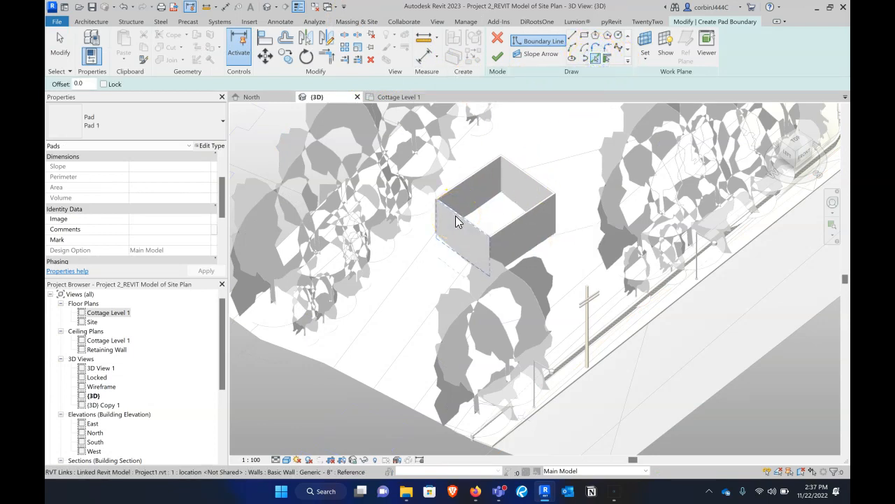
left_click(455, 217)
left_click(517, 221)
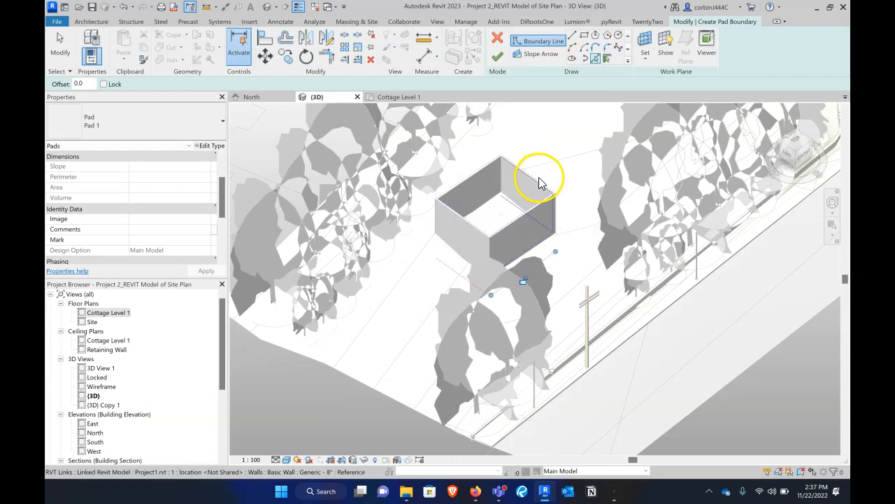
left_click(473, 170)
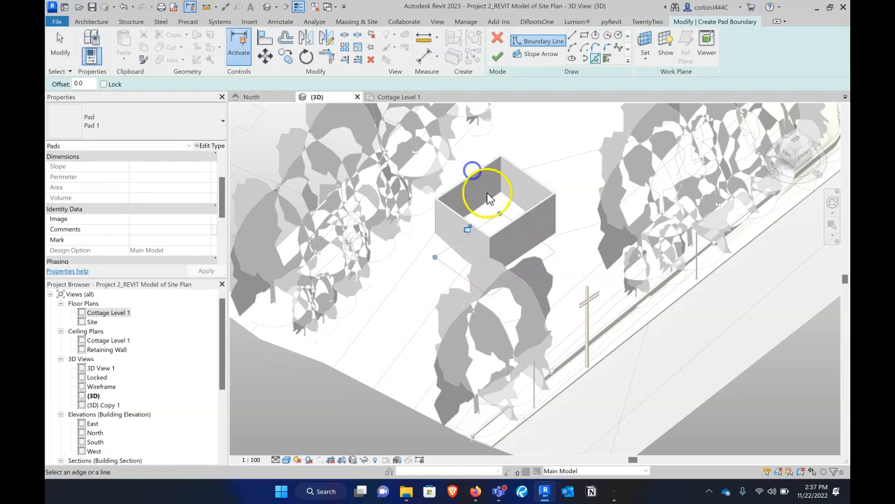
left_click(499, 58)
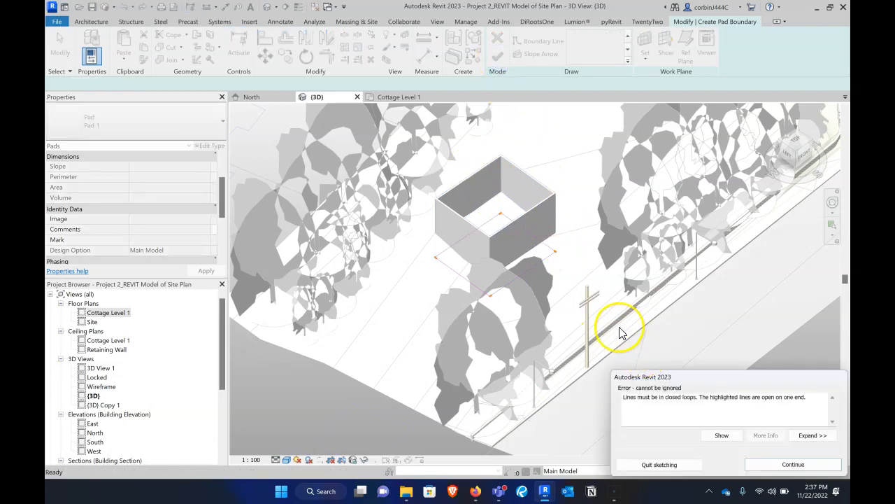
- Trim the pad boundary lines to meet at their corners in a closed loop and finish the building pad
key("Escape")
left_click(458, 272)
left_click(481, 227)
left_click(524, 226)
left_click(537, 268)
left_click(467, 298)
left_click(497, 56)
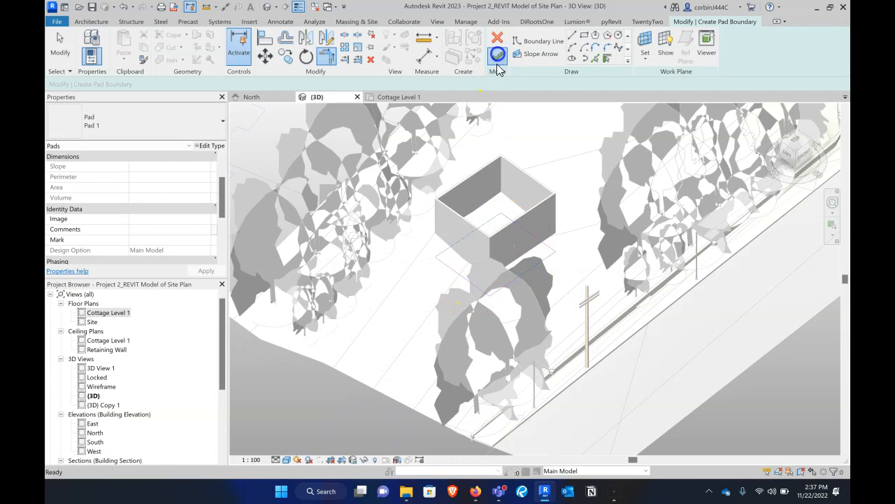
- Move the building pad straight up to the base of the linked building, working from the left side of the model
left_click(807, 156)
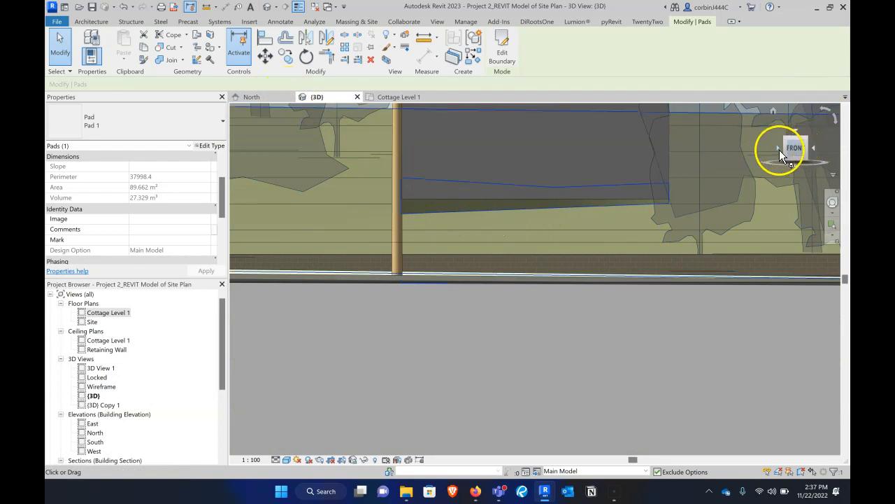
left_click(777, 149)
left_click(495, 281)
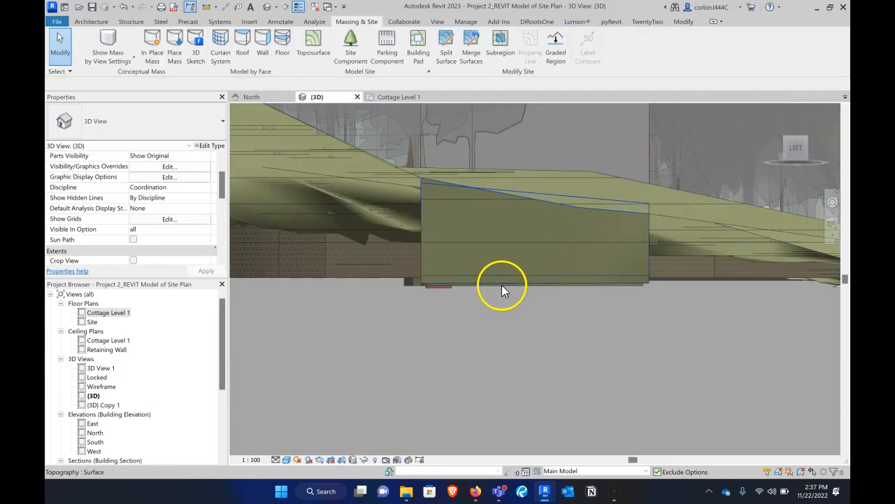
left_click(502, 284)
left_click(498, 276)
left_click(265, 55)
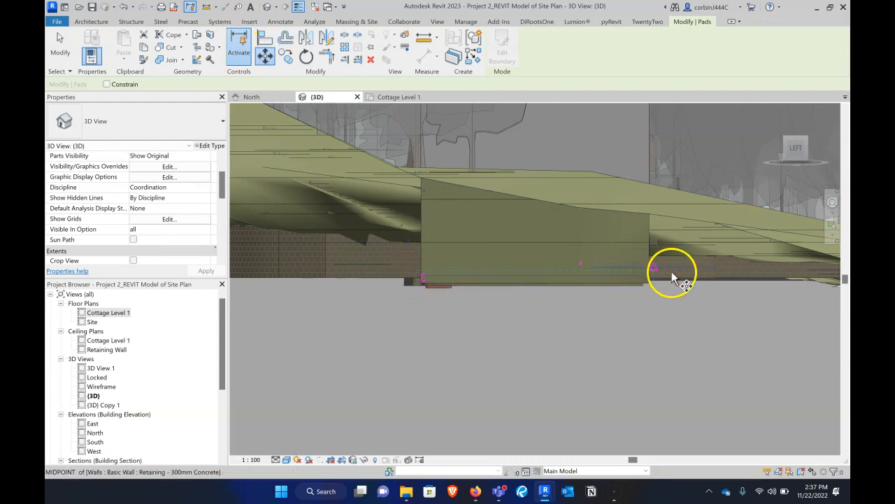
left_click(649, 272)
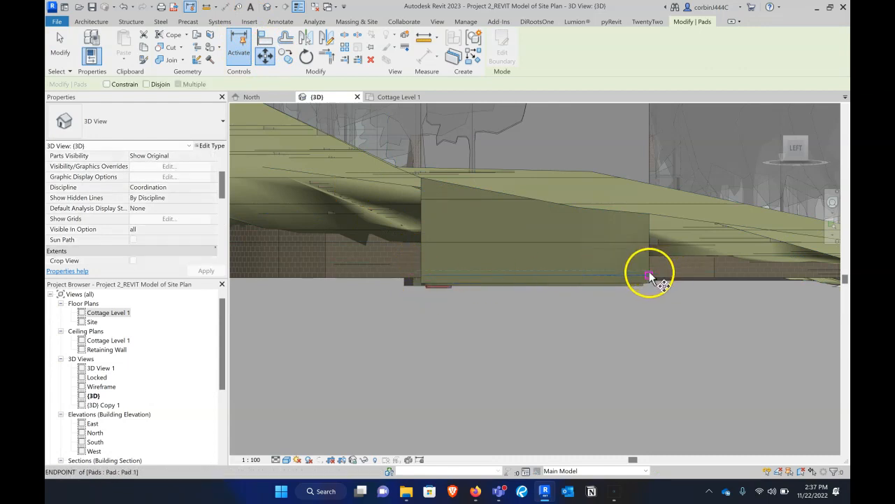
left_click(650, 200)
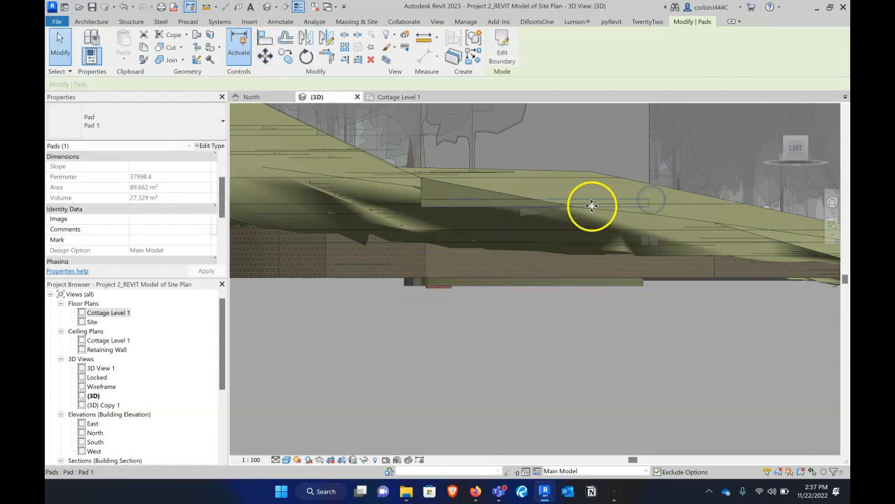
- Save the site plan model and switch to the Project1 building model
middle_click_drag(658, 210, 617, 268, "shift")
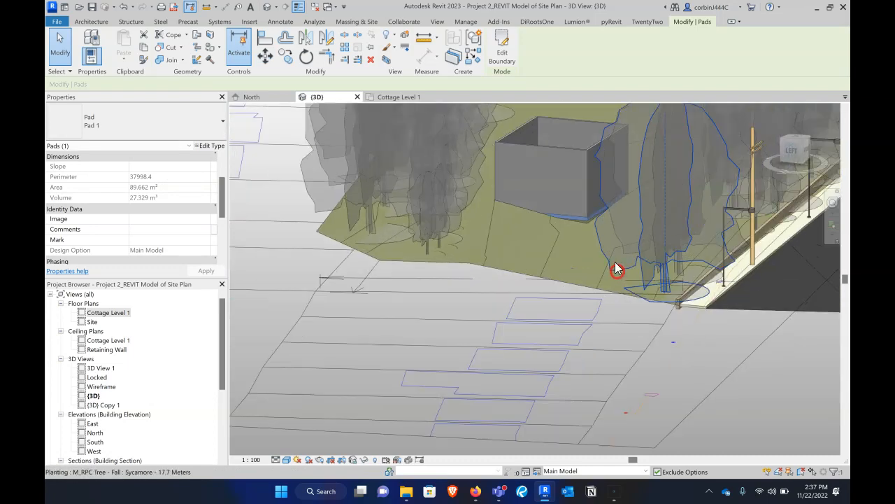
left_click(92, 8)
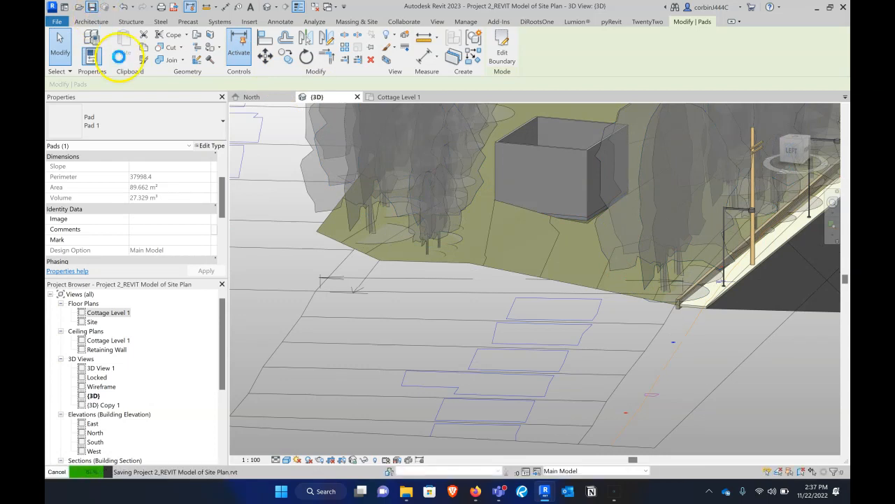
mouse_move(544, 489)
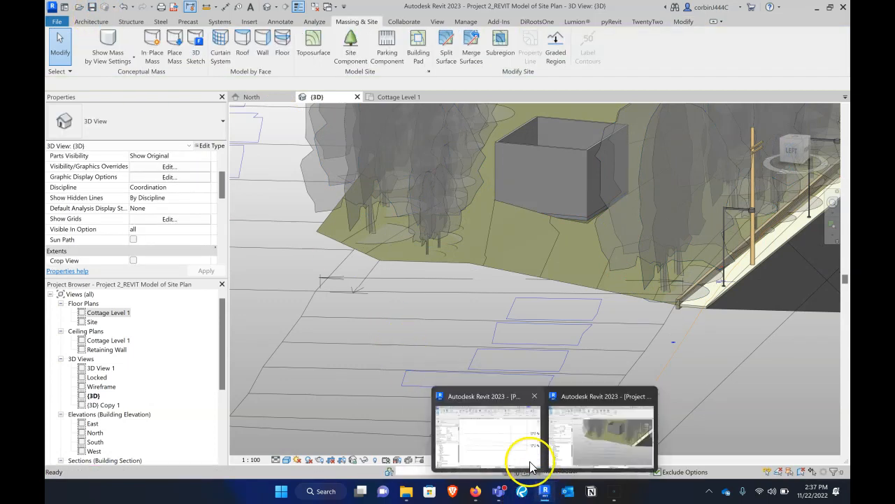
left_click(531, 465)
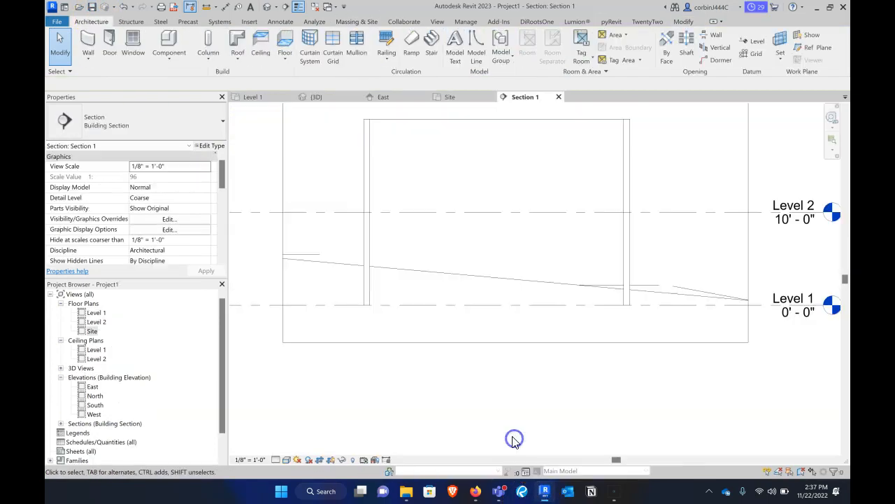
- Reload the linked Project 2_REVIT Model of Site Plan through Manage Links to bring in the saved building pad
left_click(249, 22)
left_click(340, 52)
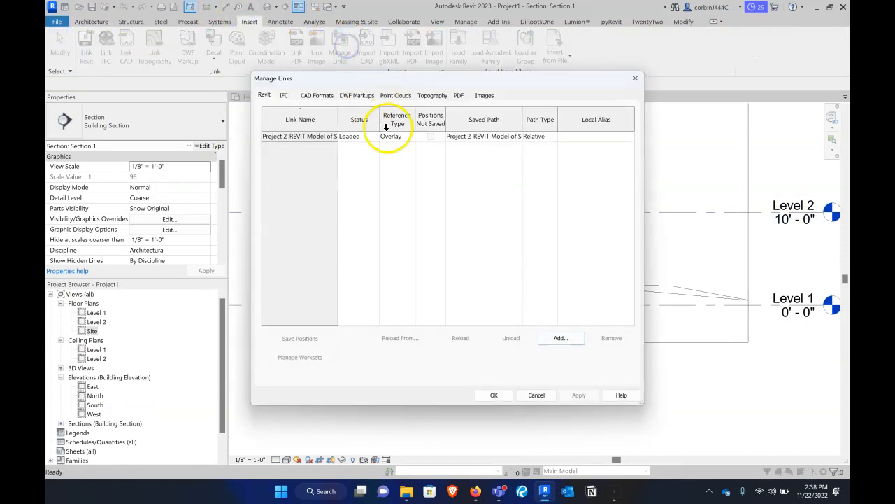
left_click(319, 136)
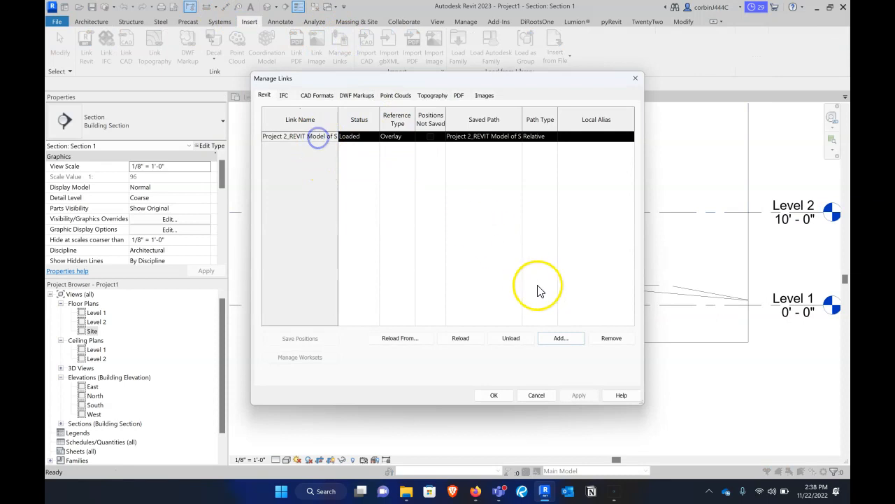
left_click(470, 343)
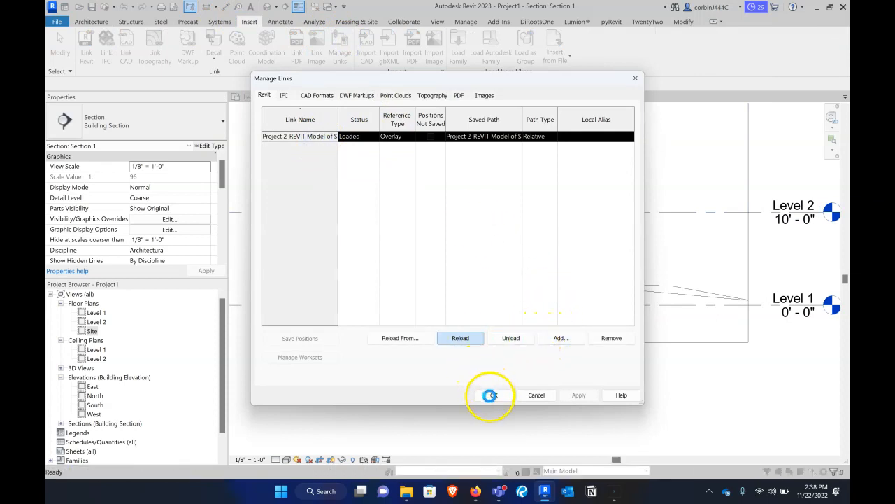
left_click(493, 395)
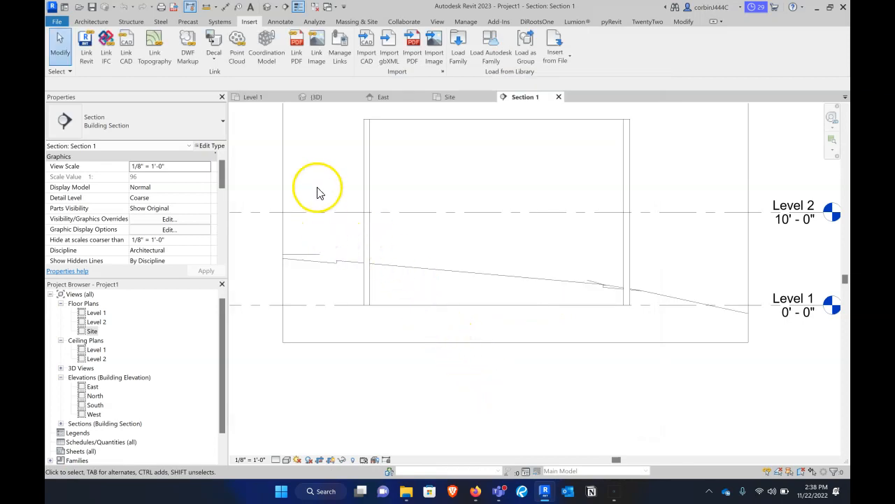
- Try to move the linked site plan in the 3D view from the pad opening's upper-left corner to the building's matching corner
left_click(319, 96)
scroll(582, 217, "up", 5)
left_click(461, 196)
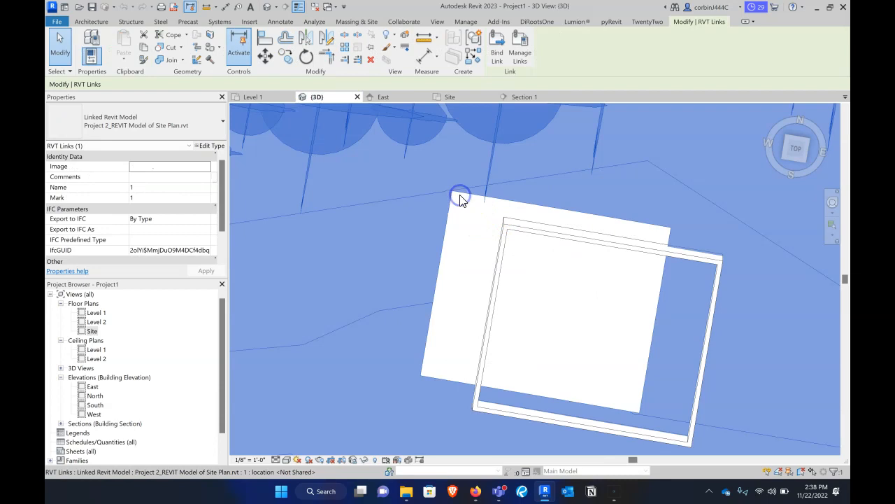
left_click(265, 61)
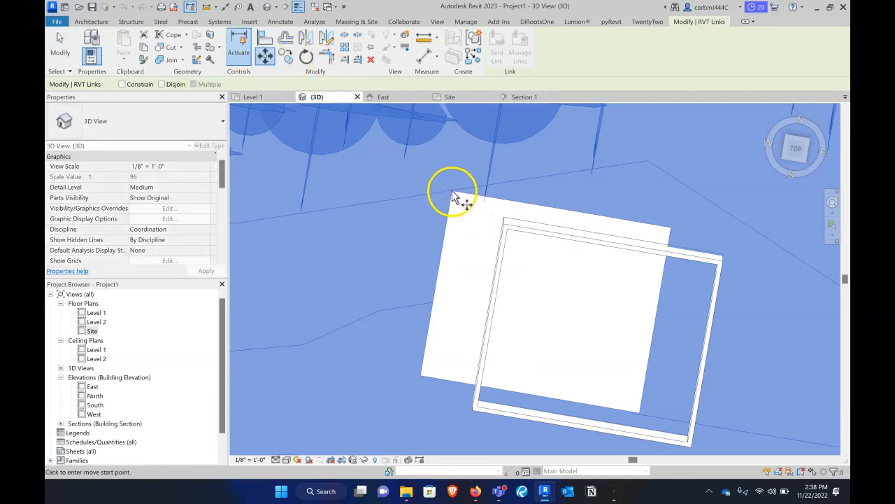
left_click(455, 196)
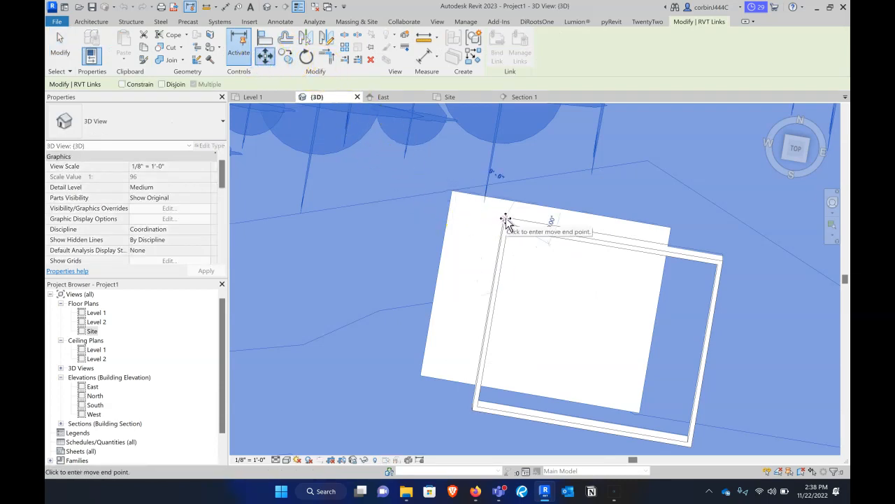
left_click(505, 208)
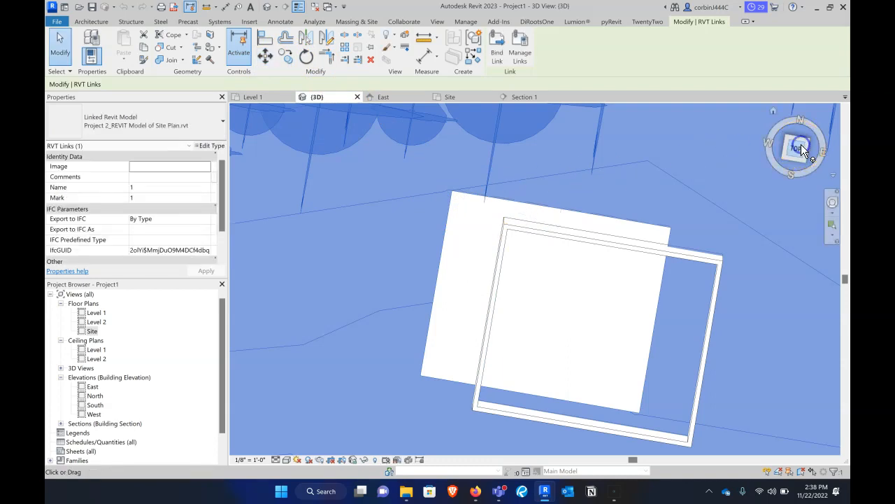
left_click(801, 145)
- Move the linked site plan in the Site floor plan so the pad's upper-left corner meets the building's upper-left outer corner
left_click(467, 96)
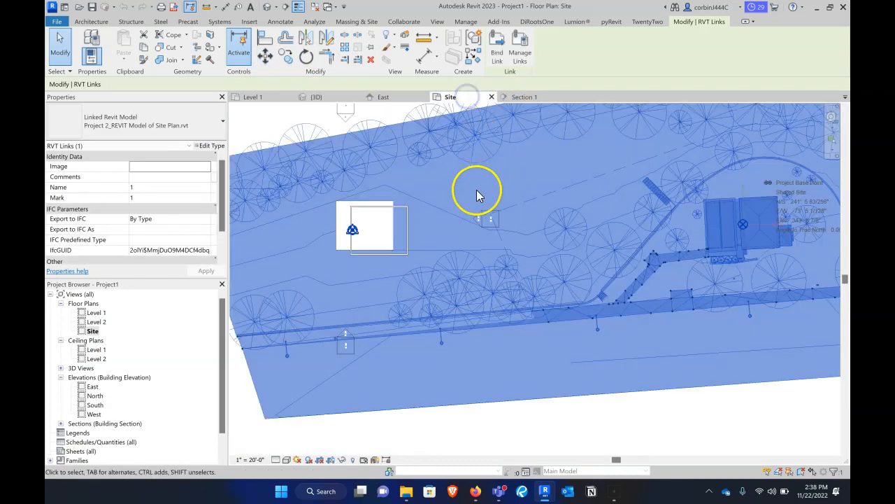
scroll(345, 205, "up", 3)
left_click(343, 204)
left_click(336, 195)
scroll(334, 200, "up", 2)
left_click(269, 54)
left_click(312, 187)
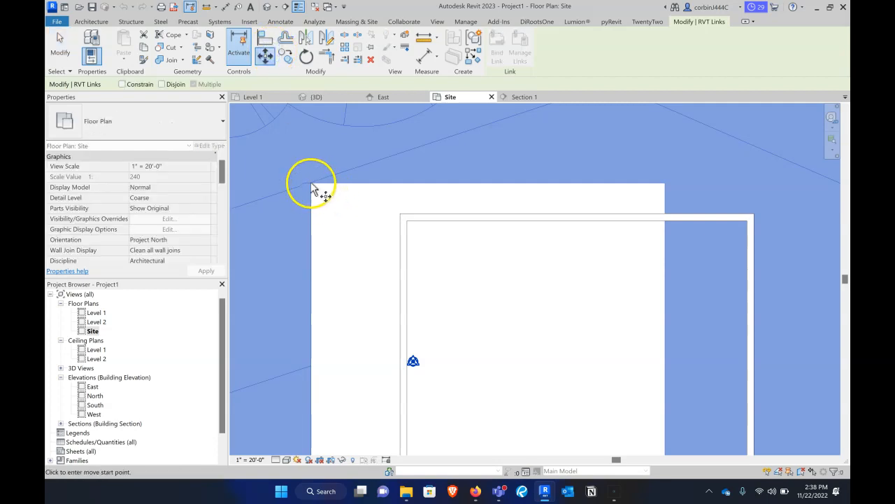
left_click(311, 183)
left_click(400, 215)
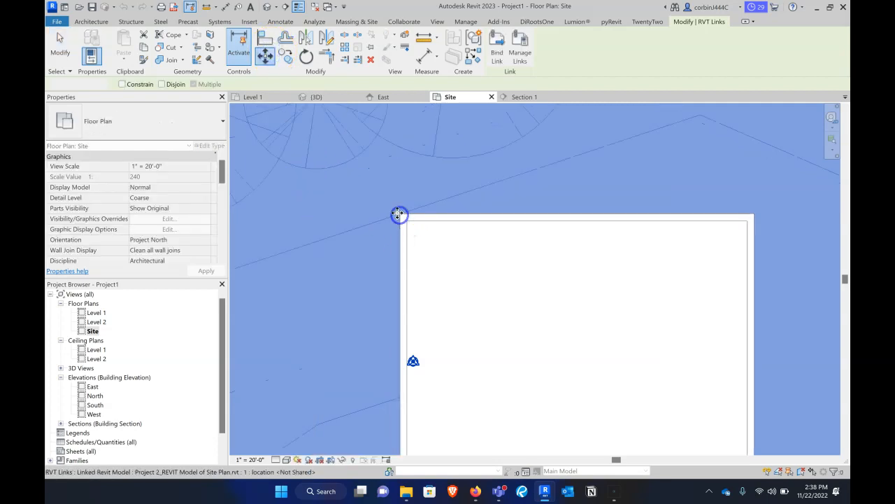
scroll(387, 186, "down", 4)
- Try to move the linked site plan straight up to the building's base in the Section 1 view
left_click(325, 101)
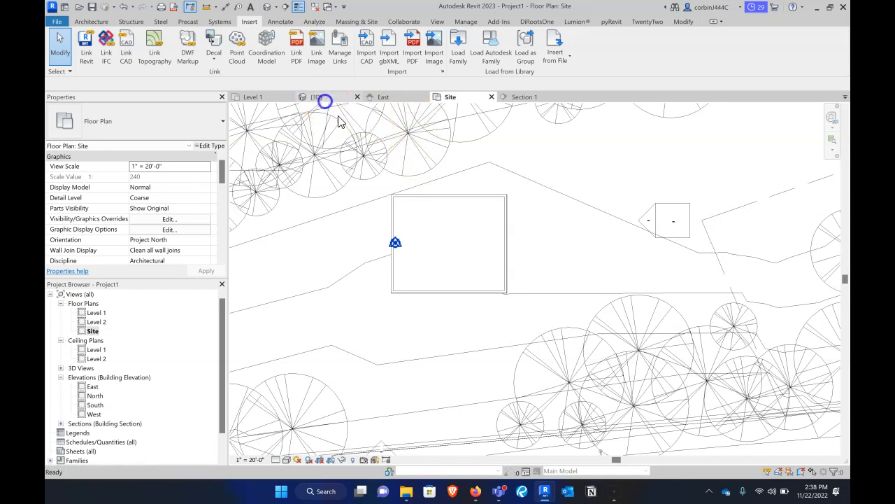
left_click(524, 96)
scroll(386, 297, "up", 1)
left_click(336, 248)
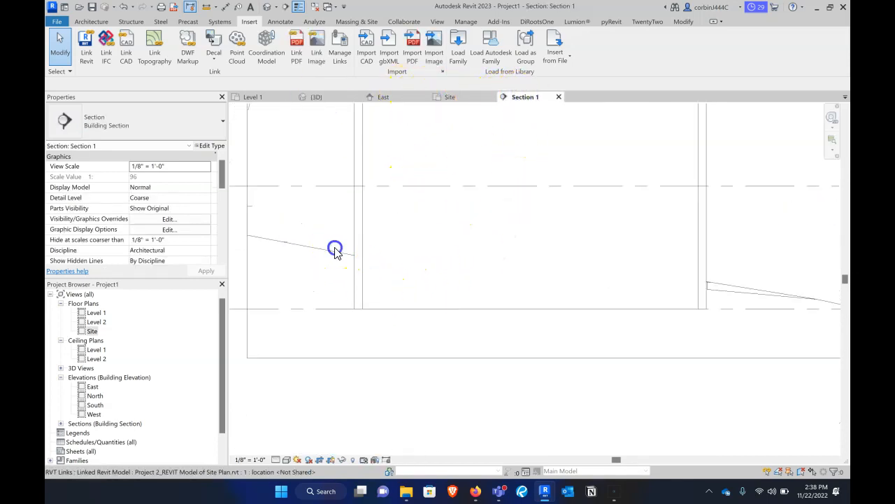
scroll(357, 255, "down", 2)
scroll(320, 274, "up", 1)
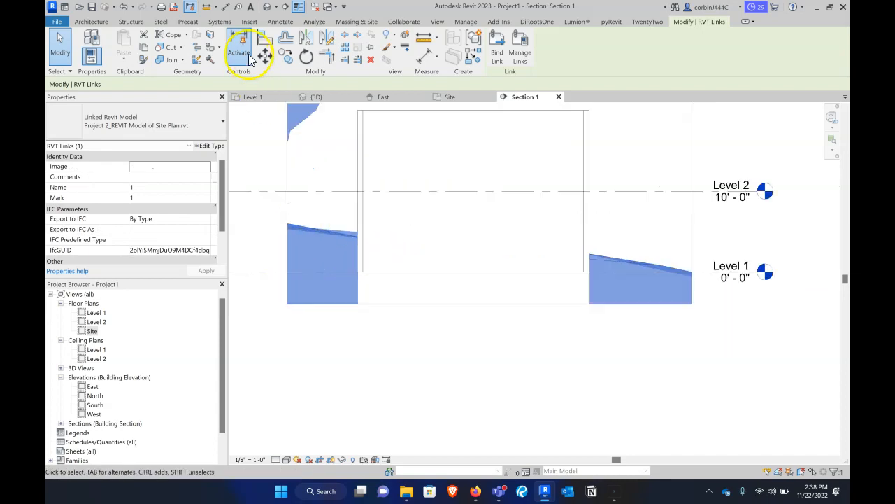
left_click(266, 58)
left_click(359, 324)
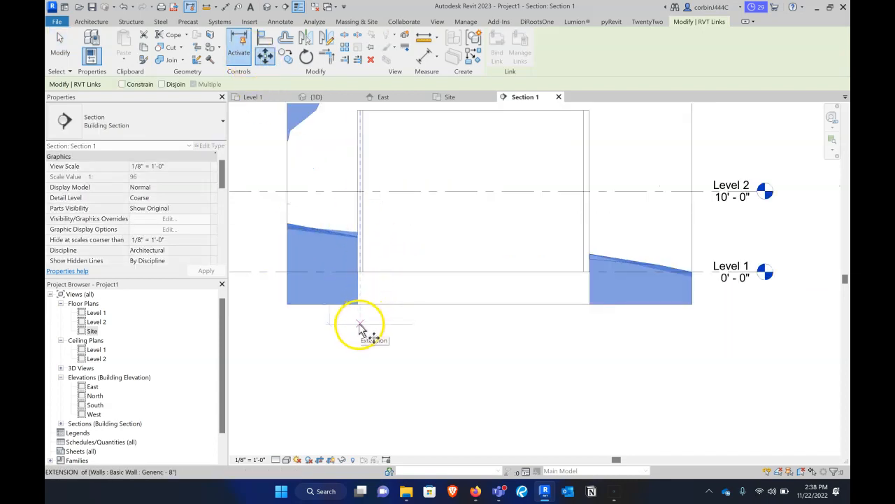
left_click(360, 266)
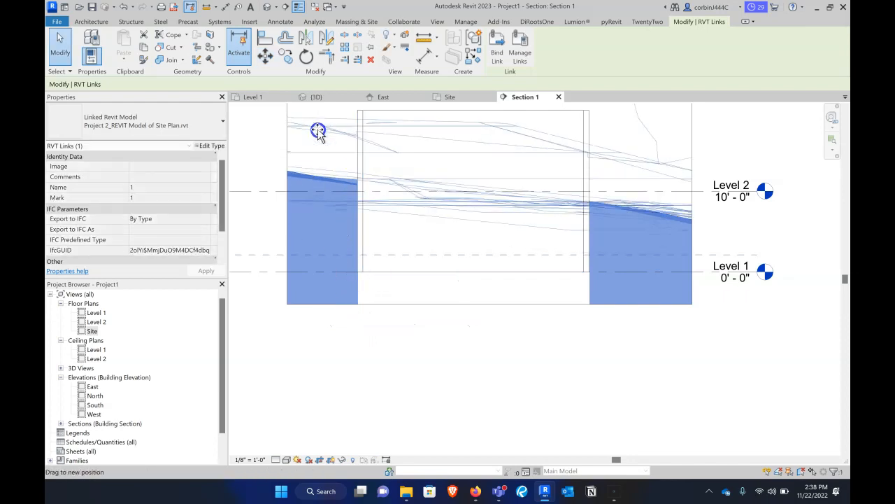
- Extend the lower edge of the Section 1 crop boundary downward below the building
scroll(342, 197, "down", 2)
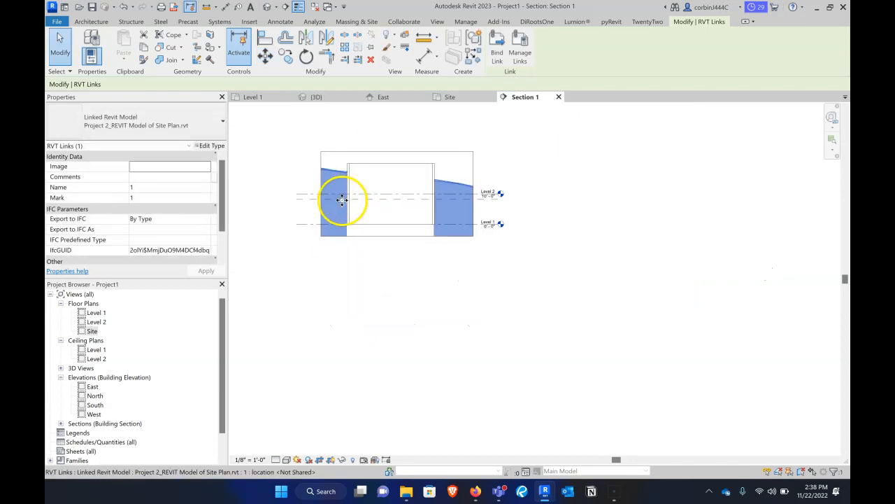
left_click(368, 236)
left_click_drag(397, 236, 398, 283)
- Move the linked site plan straight down so the terrain edge at the building's left wall meets the wall base on Level 1
scroll(340, 180, "up", 4)
left_click(336, 160)
scroll(337, 160, "up", 4)
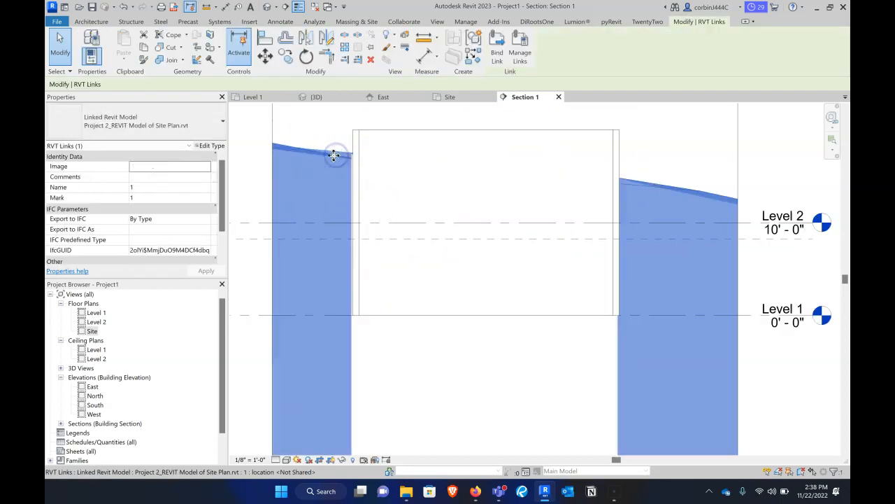
left_click(272, 58)
left_click(365, 155)
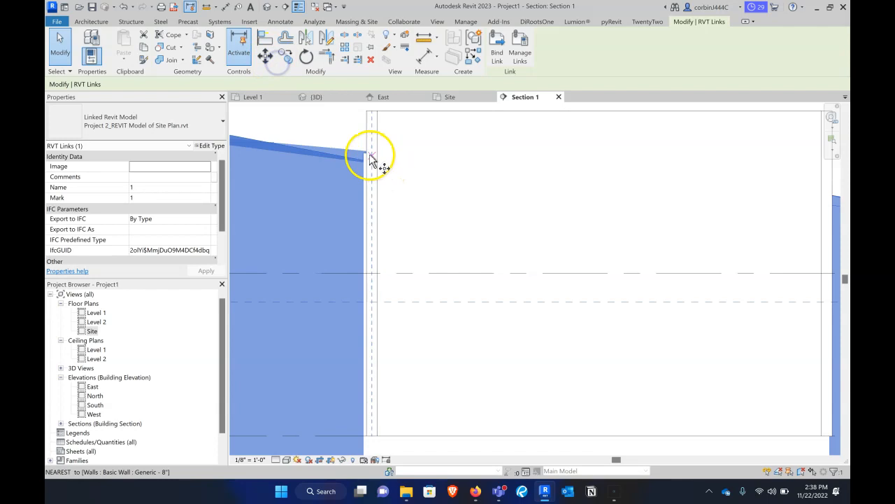
left_click(368, 433)
scroll(368, 316, "down", 5)
key("Escape")
- Examine the terrain beneath the building's right wall in Section 1 and switch to the 3D view
scroll(504, 388, "up", 3)
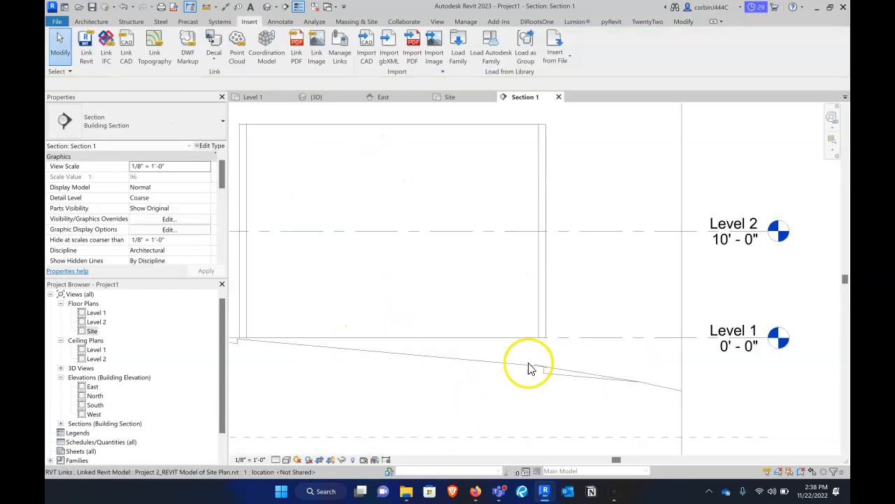
left_click(540, 367)
scroll(556, 345, "down", 4)
scroll(556, 344, "down", 1)
key("Escape")
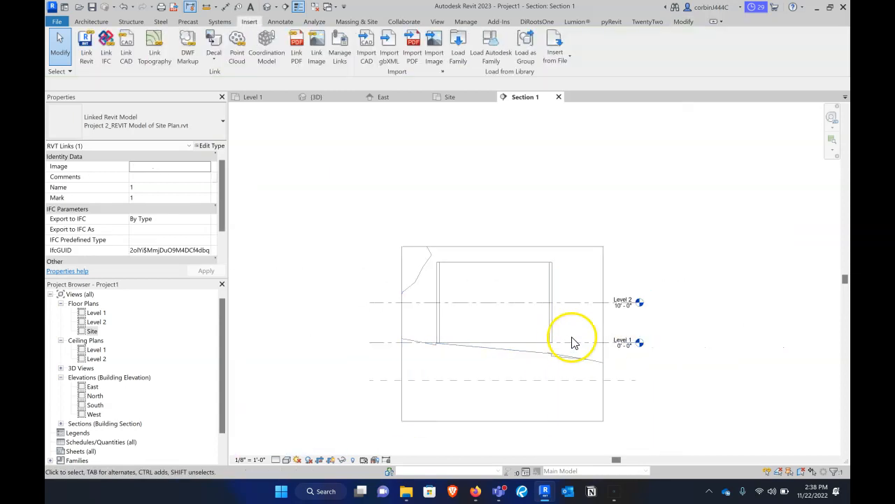
left_click(458, 165)
key("ctrl+Tab")
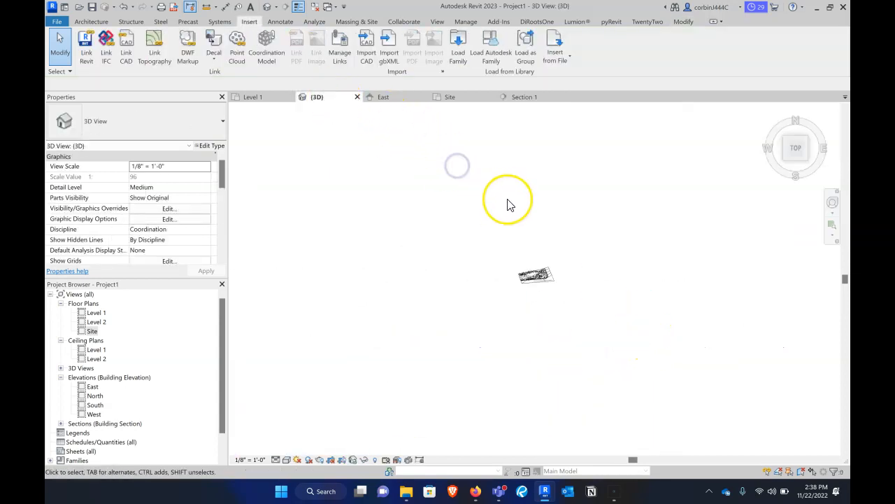